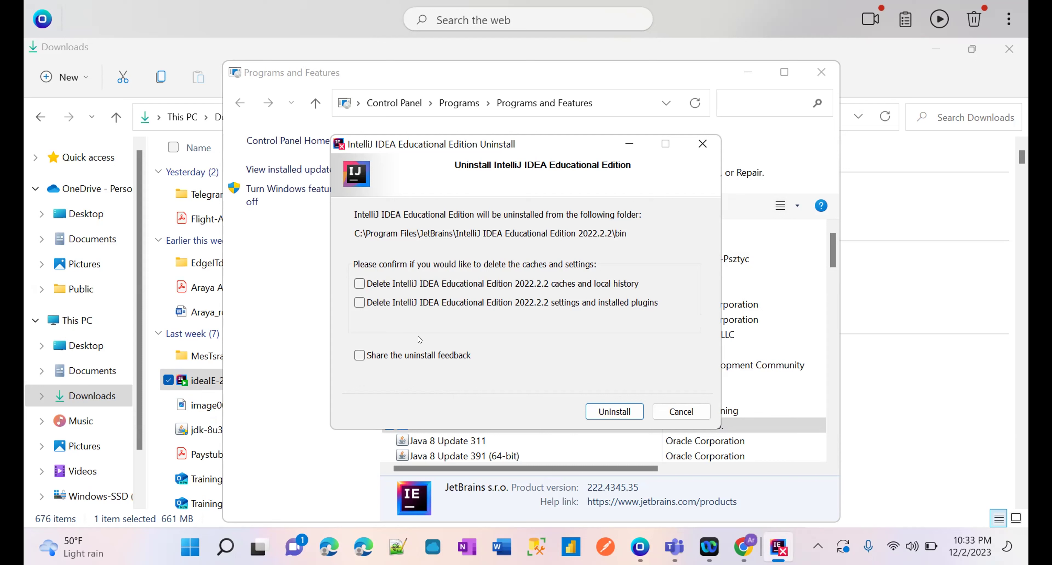
- Start uninstalling IntelliJ IDEA Educational Edition, also deleting its 2022.2.2 caches and local history and its settings and installed plugins
{"action": "left_click", "coordinate": [360, 282]}
{"action": "left_click", "coordinate": [355, 305]}
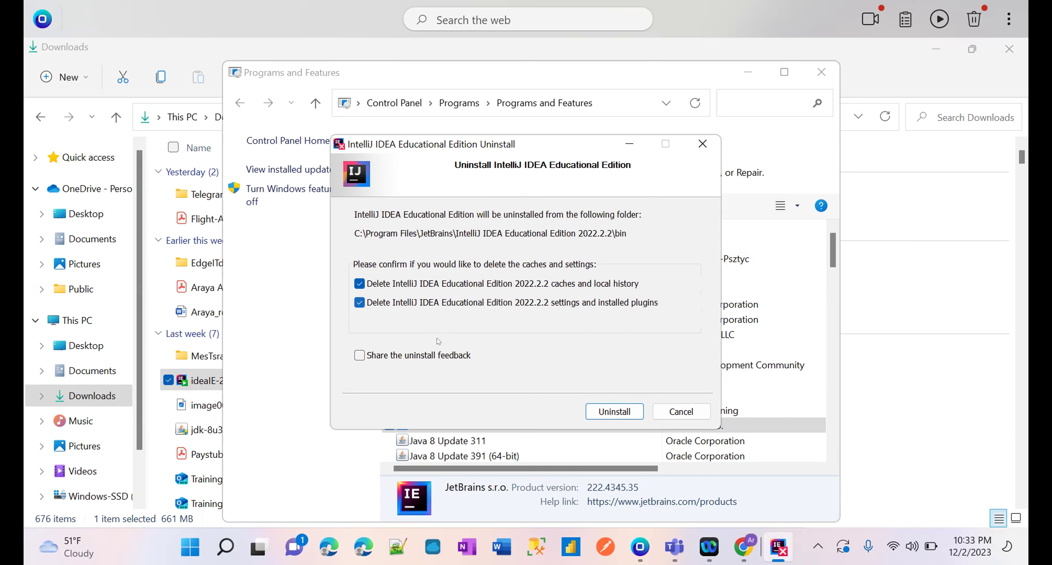
{"action": "left_click", "coordinate": [619, 412]}
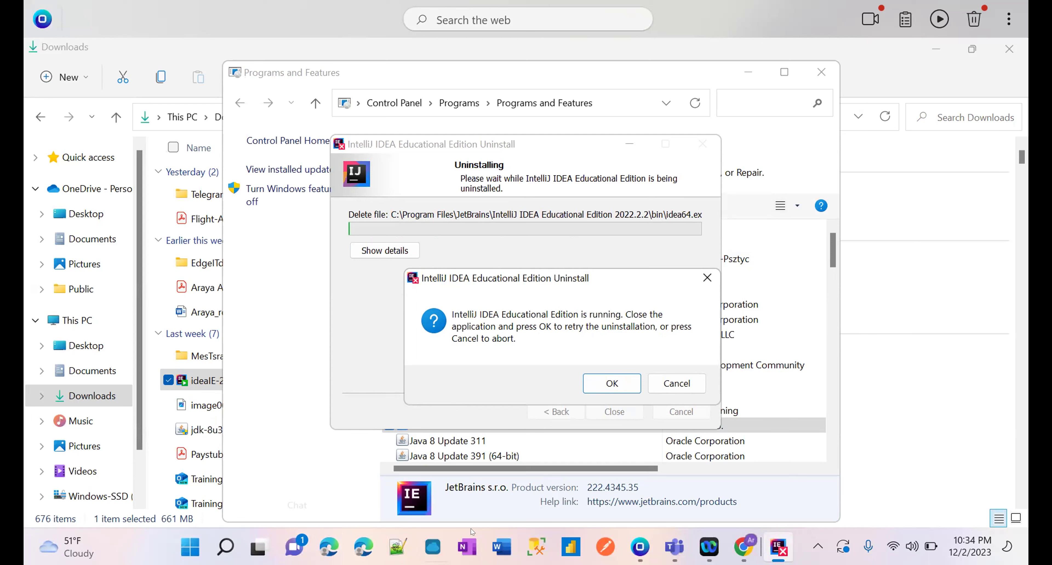
- Search Windows for "Task" and open Task Manager
{"action": "mouse_move", "coordinate": [786, 539]}
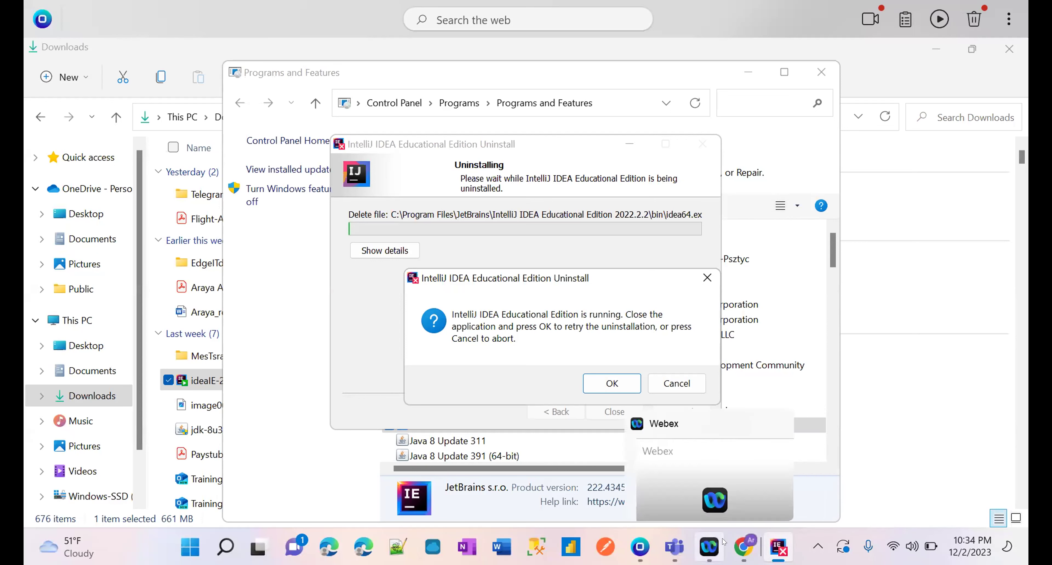
{"action": "left_click", "coordinate": [226, 547]}
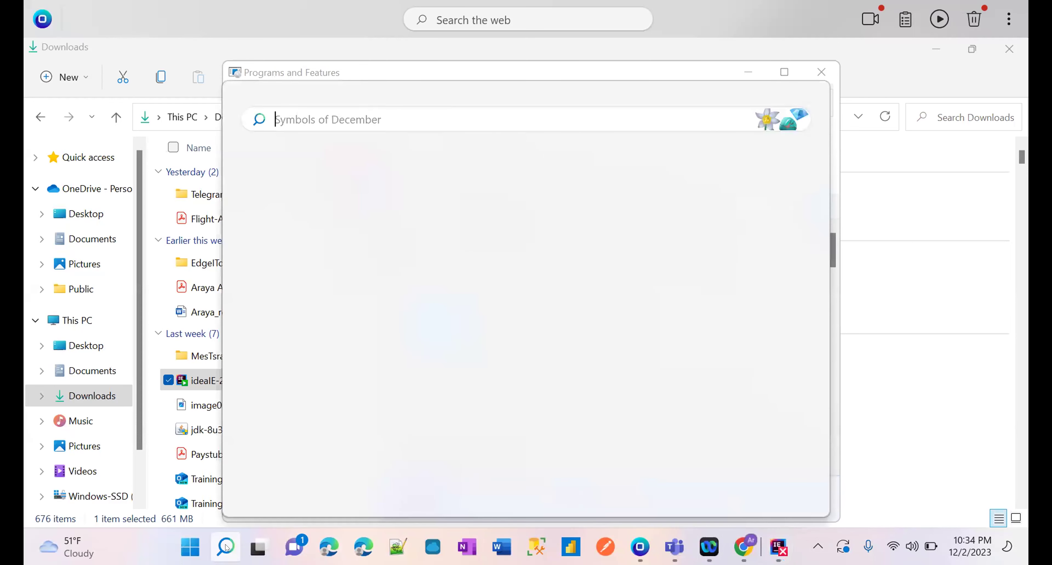
{"action": "type", "text": "T"}
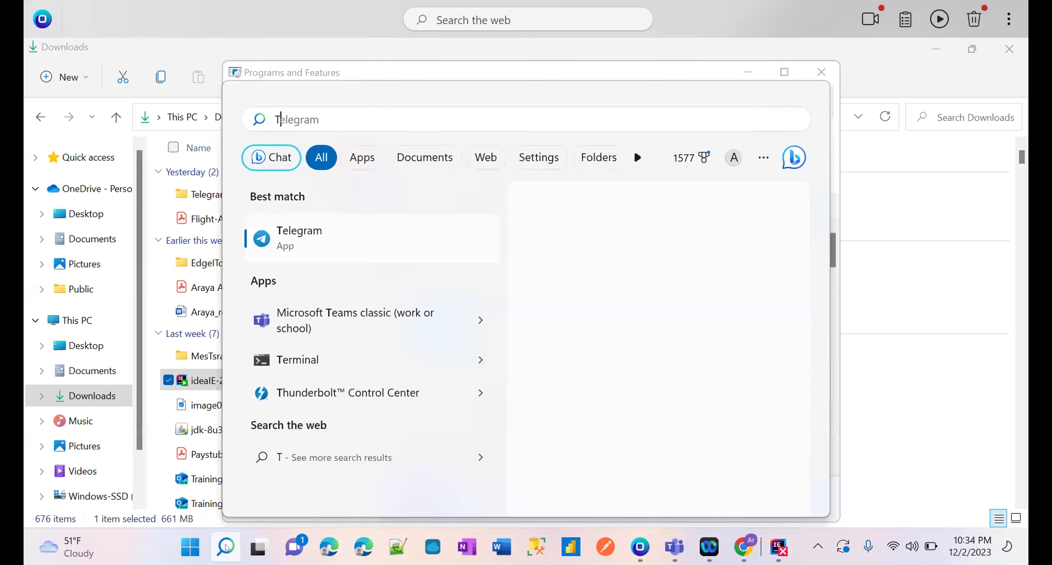
{"action": "type", "text": "ask"}
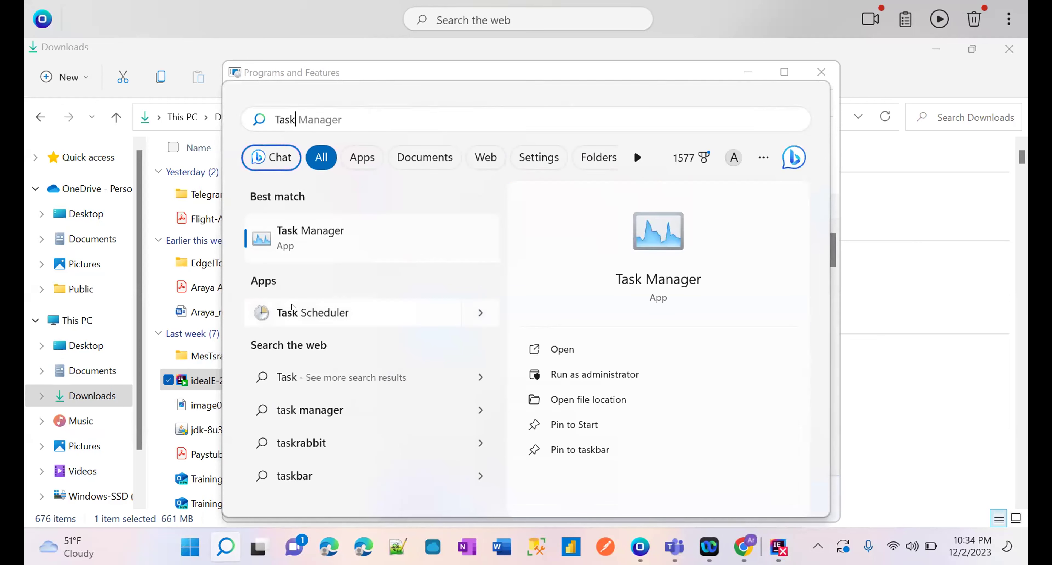
{"action": "left_click", "coordinate": [327, 237]}
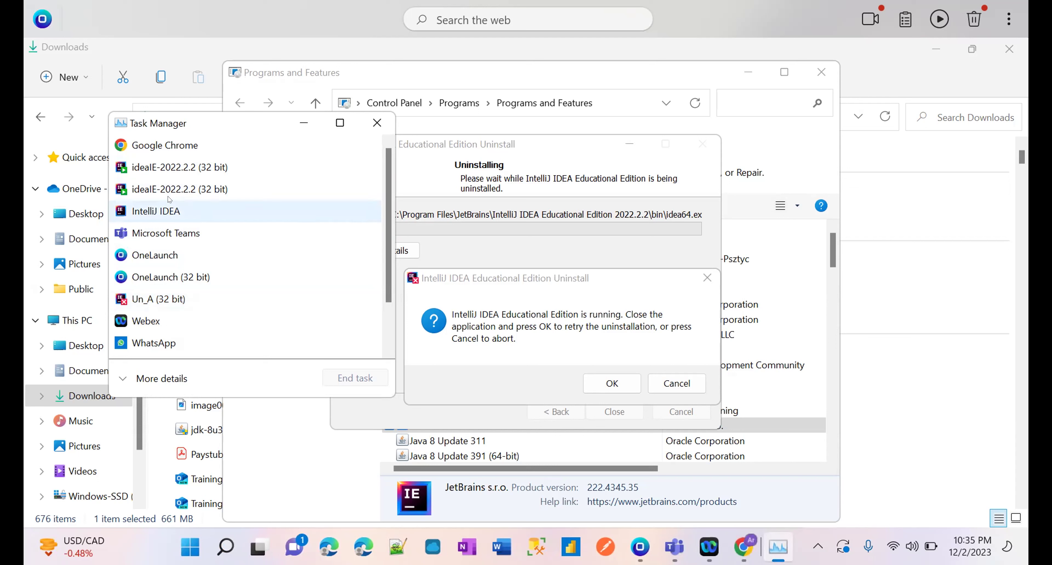
- End both ideaIE-2022.2.2 (32 bit) tasks and the IntelliJ IDEA task in Task Manager
{"action": "left_click", "coordinate": [159, 207]}
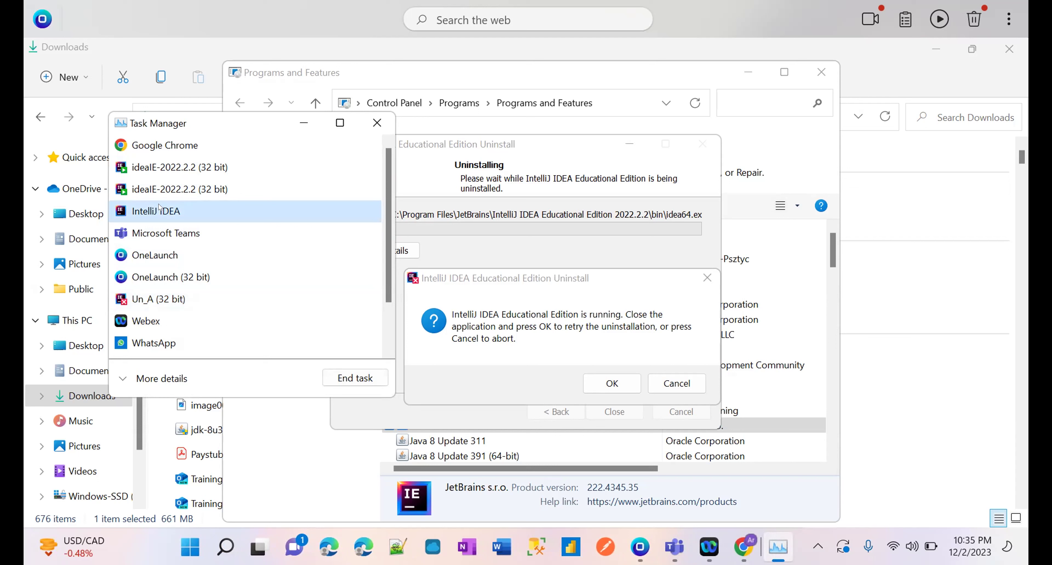
{"action": "left_click", "coordinate": [154, 189]}
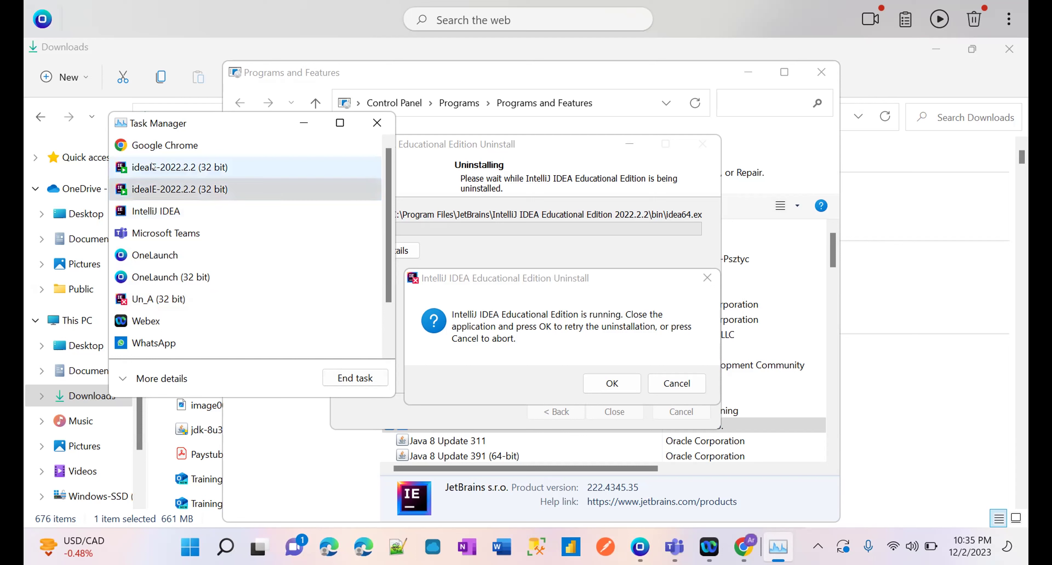
{"action": "left_click", "coordinate": [152, 167]}
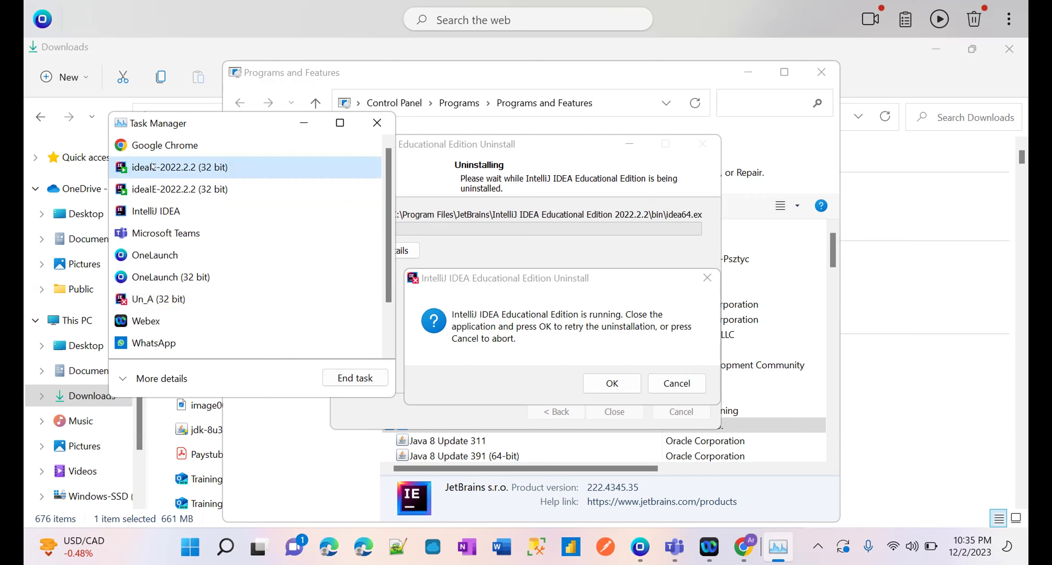
{"action": "left_click", "coordinate": [152, 180]}
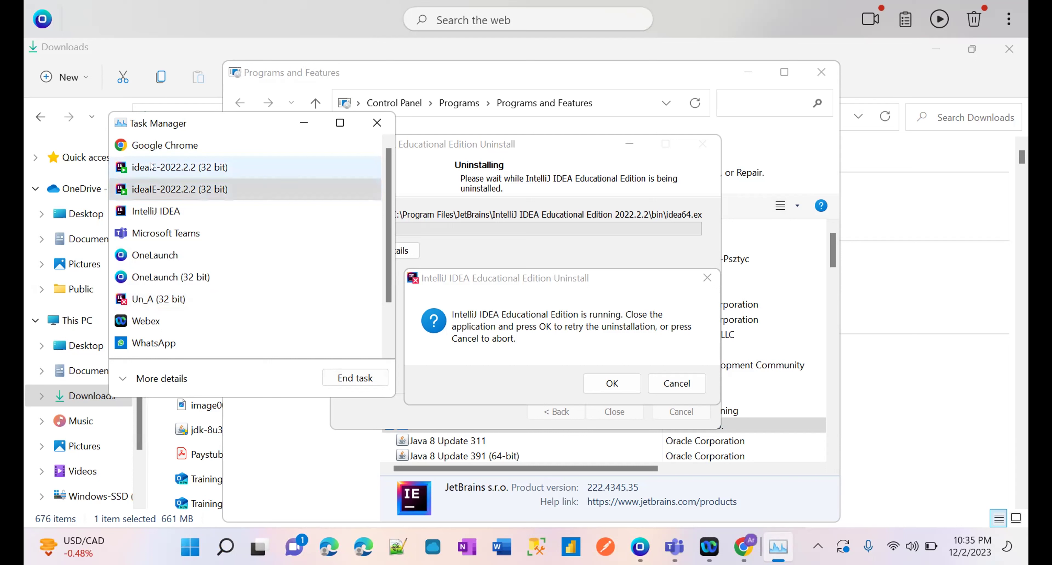
{"action": "left_click", "coordinate": [151, 166]}
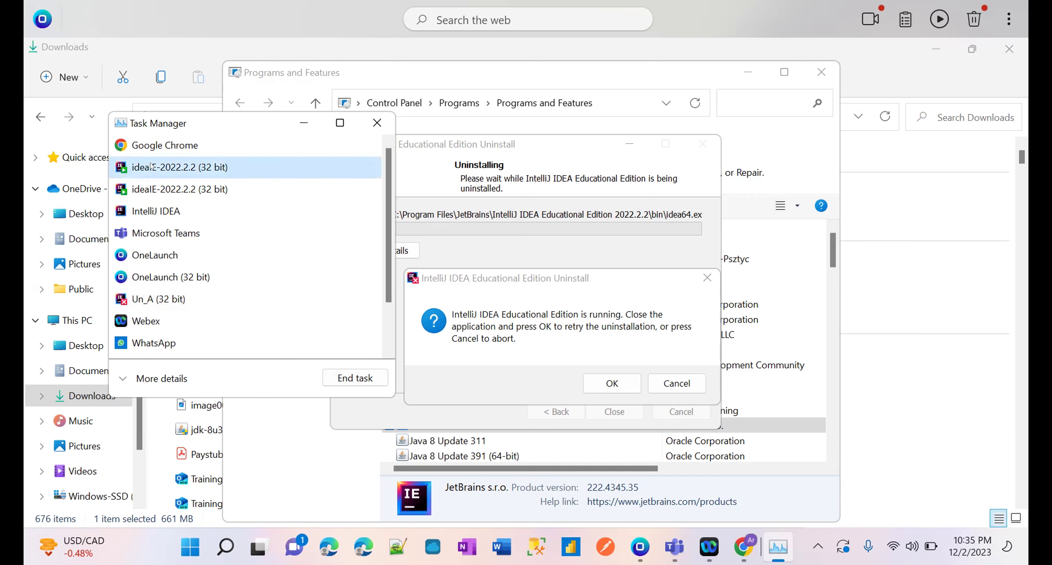
{"action": "left_click", "coordinate": [352, 376]}
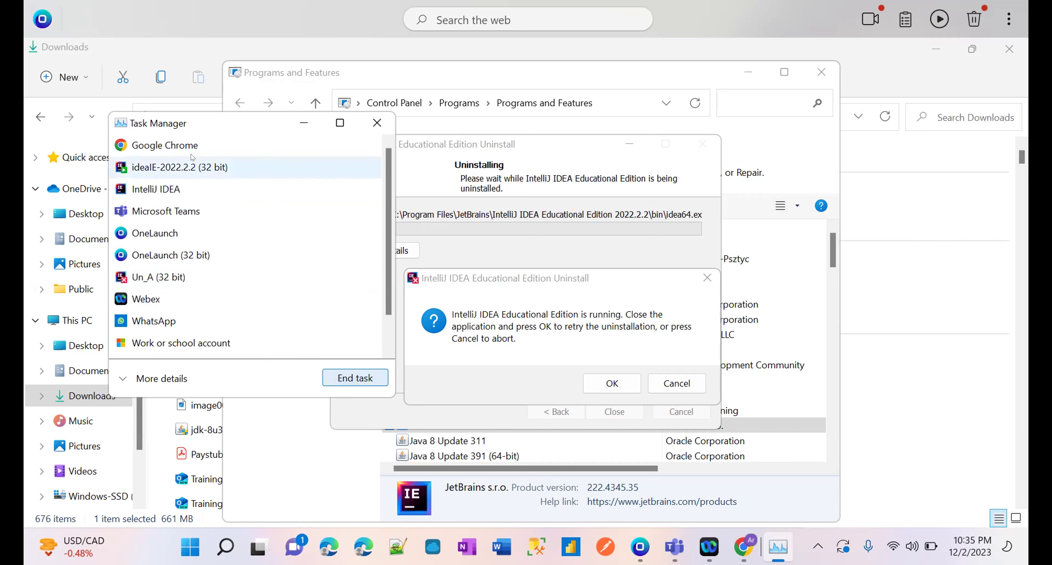
{"action": "left_click", "coordinate": [345, 379]}
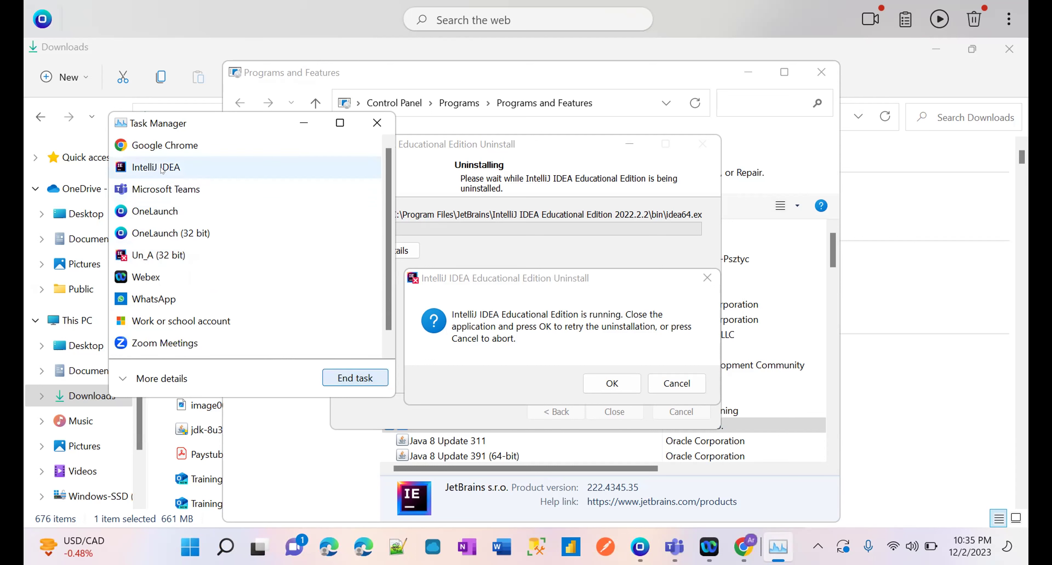
{"action": "left_click", "coordinate": [162, 171]}
{"action": "left_click", "coordinate": [368, 379]}
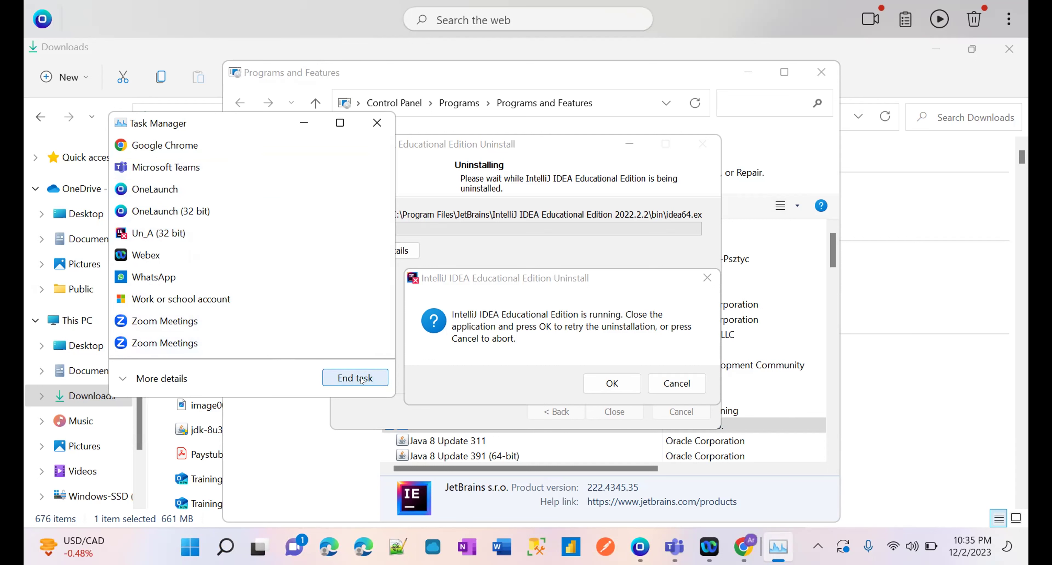
- Close Task Manager and retry the IntelliJ IDEA Educational Edition uninstallation
{"action": "left_click", "coordinate": [153, 233]}
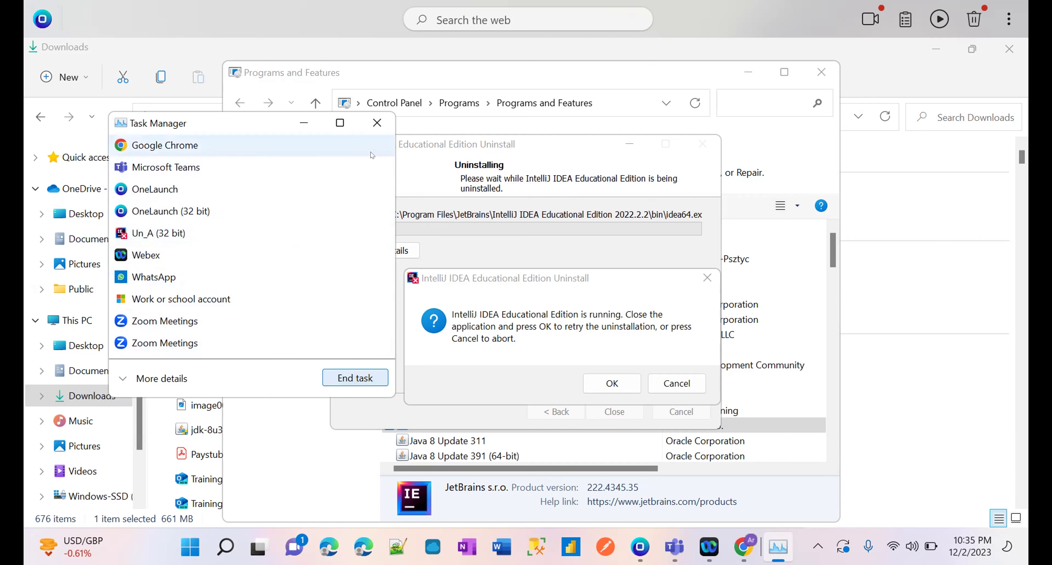
{"action": "left_click", "coordinate": [375, 121]}
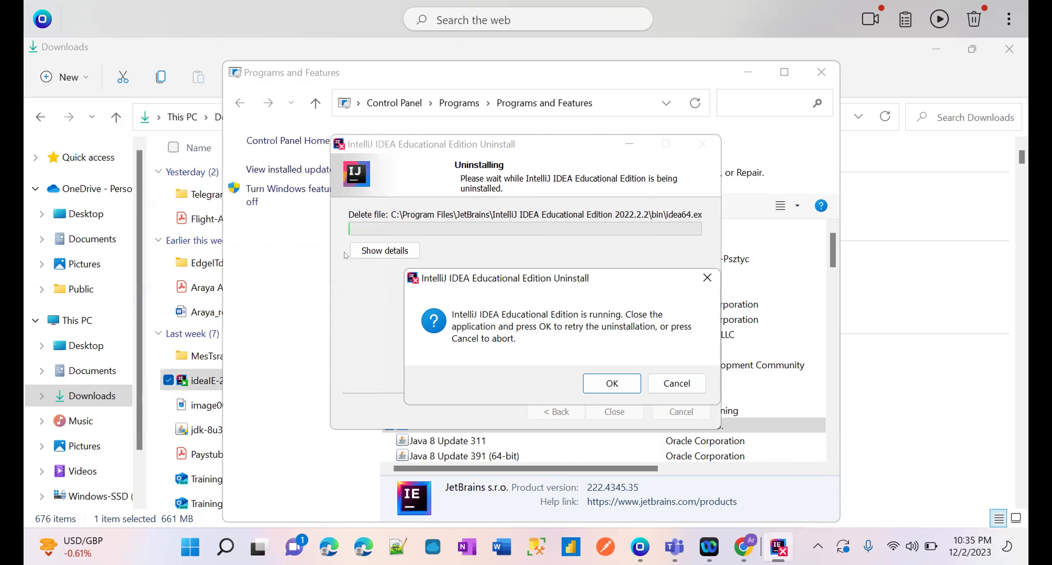
{"action": "left_click", "coordinate": [612, 383]}
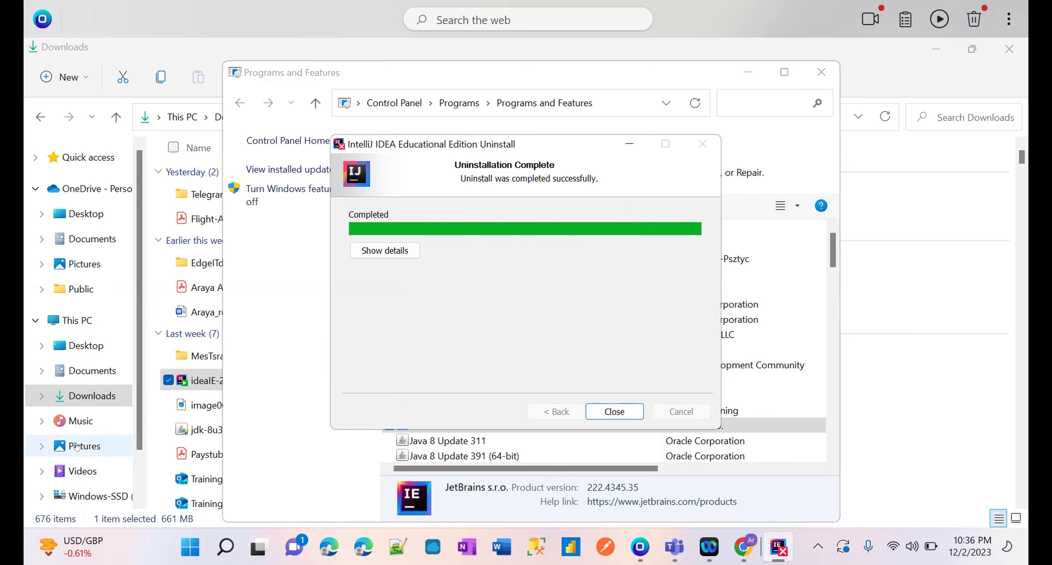
- Switch to the File Explorer window and open the Program Files folder on the Windows-SSD (C:) drive
{"action": "left_click", "coordinate": [134, 473]}
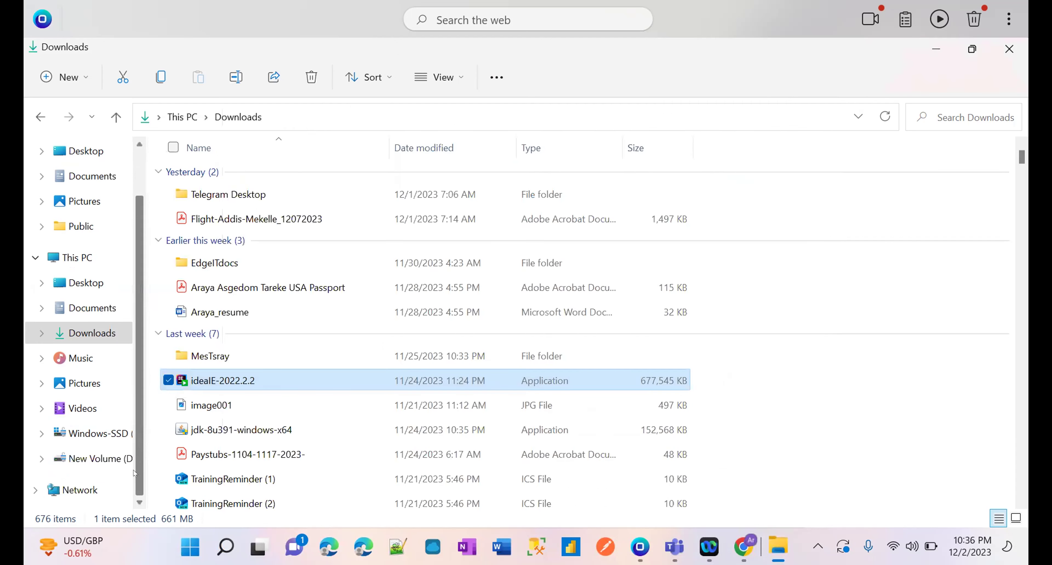
{"action": "left_click", "coordinate": [105, 433]}
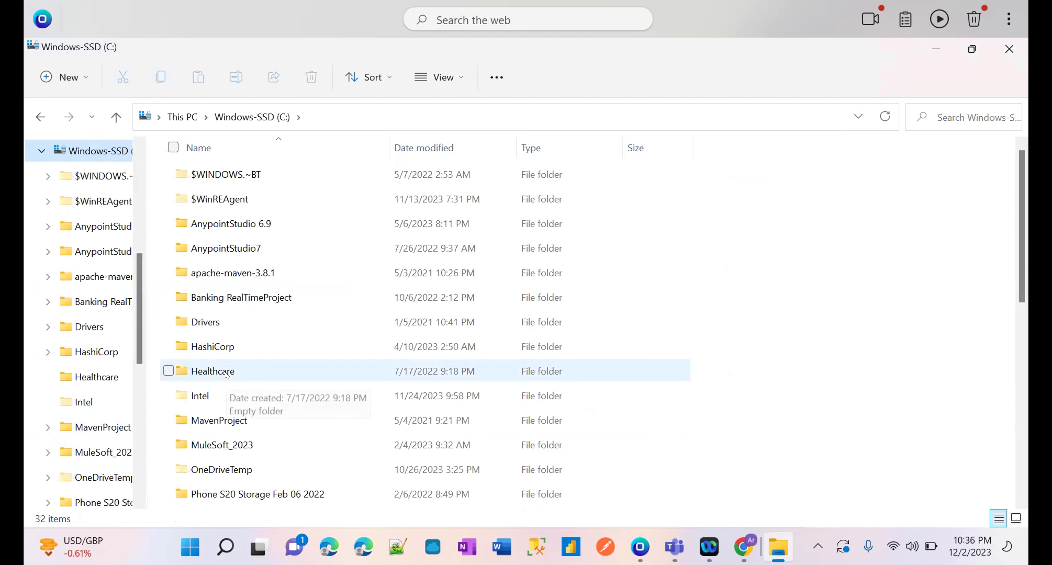
{"action": "left_click", "coordinate": [219, 266]}
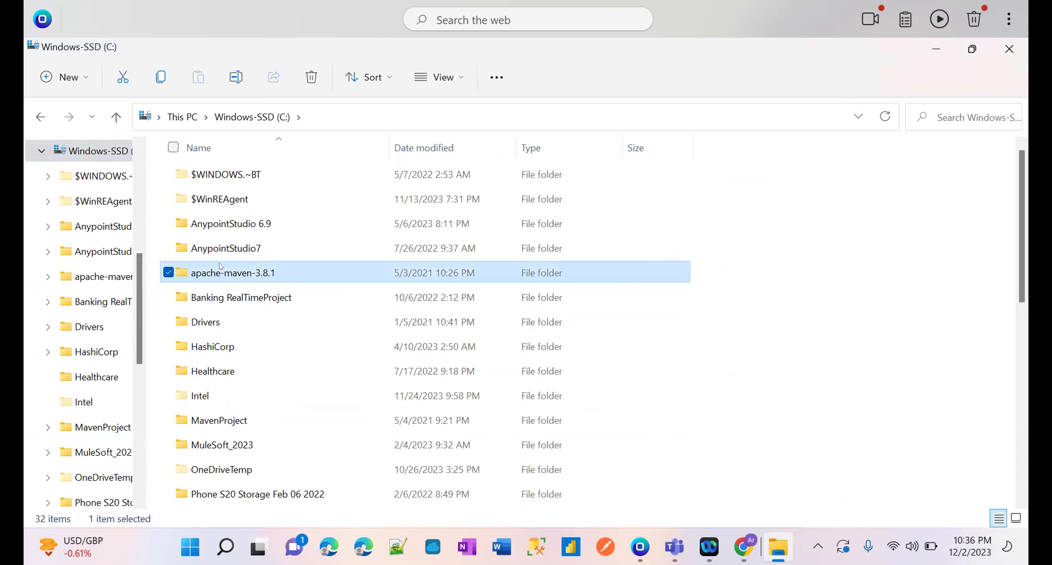
{"action": "key", "text": "p"}
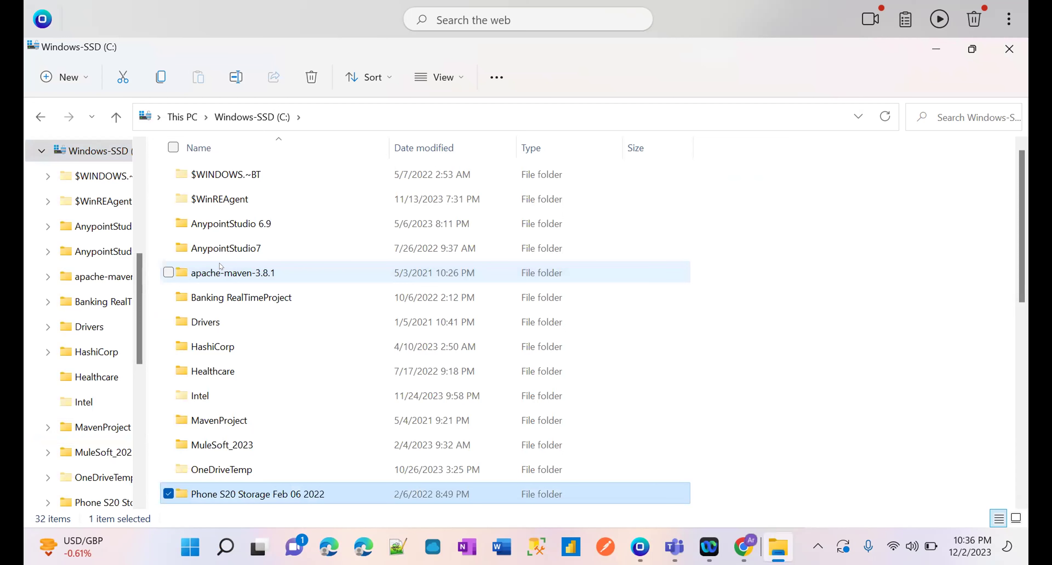
{"action": "key", "text": "p"}
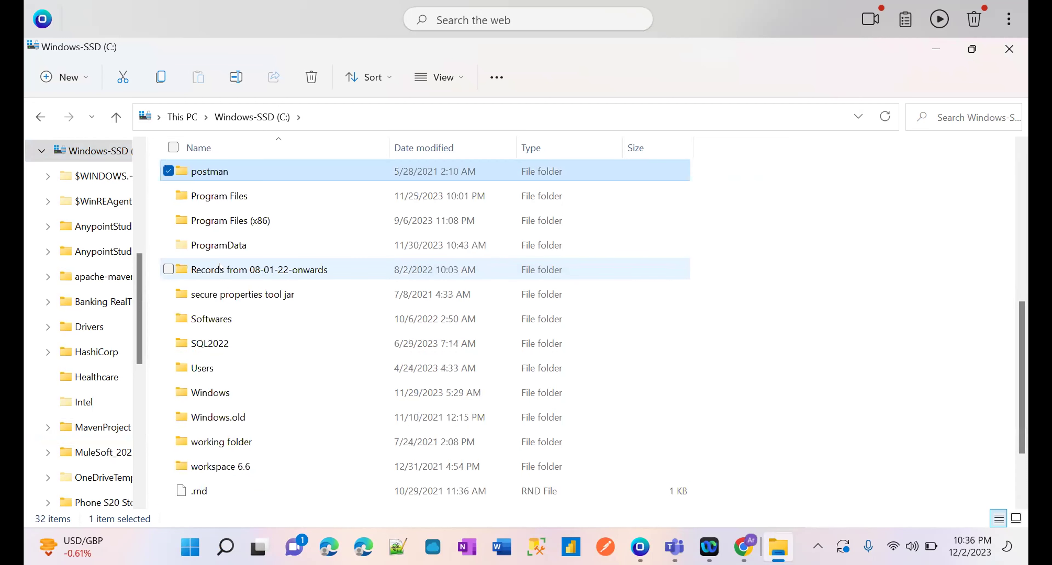
{"action": "left_click", "coordinate": [225, 187]}
{"action": "double_click", "coordinate": [224, 192]}
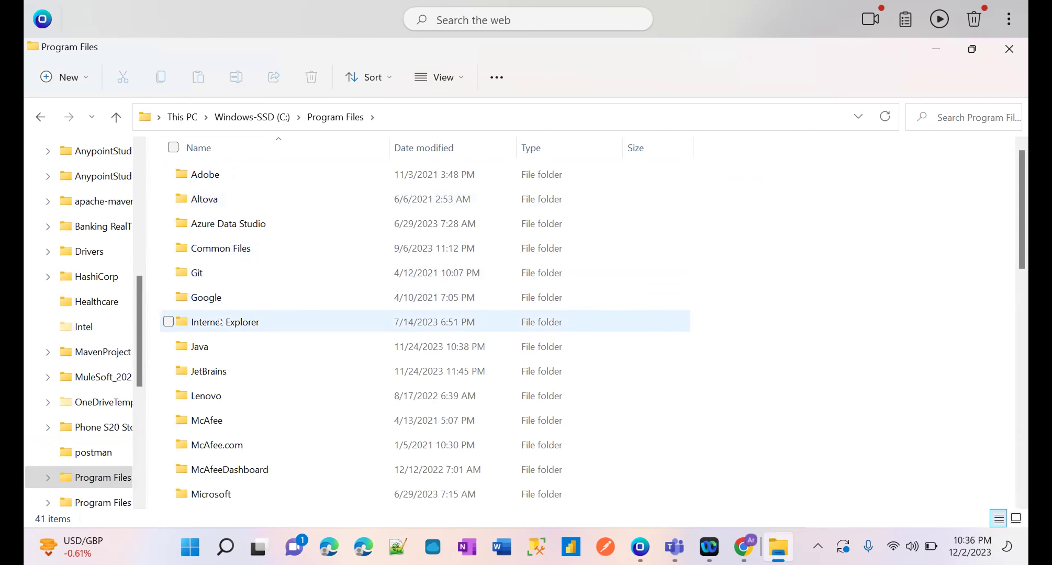
- Open the Java folder inside Program Files to view the installed Java versions
{"action": "mouse_move", "coordinate": [219, 312]}
{"action": "left_click", "coordinate": [217, 288]}
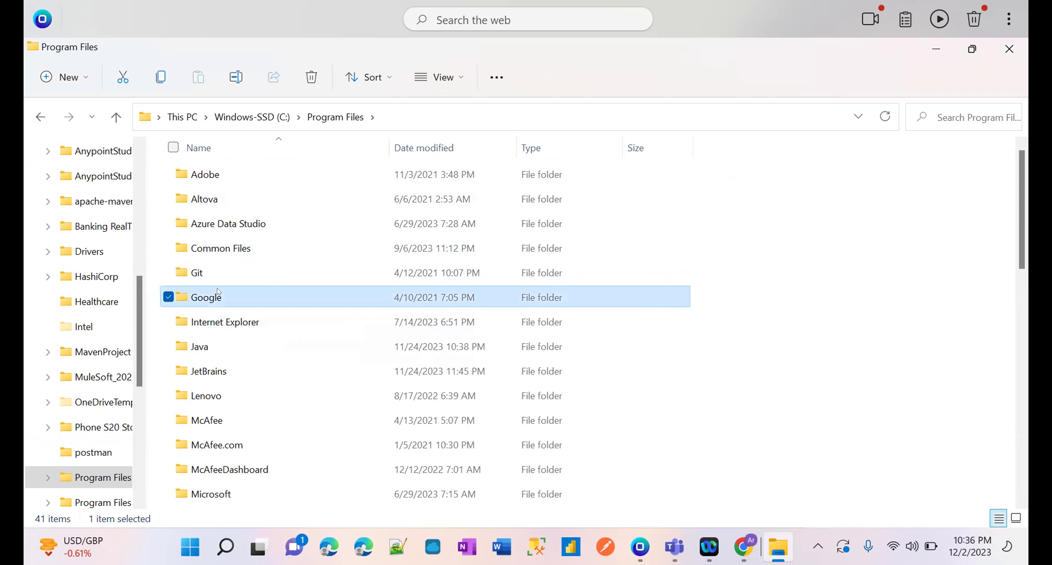
{"action": "left_click", "coordinate": [202, 345]}
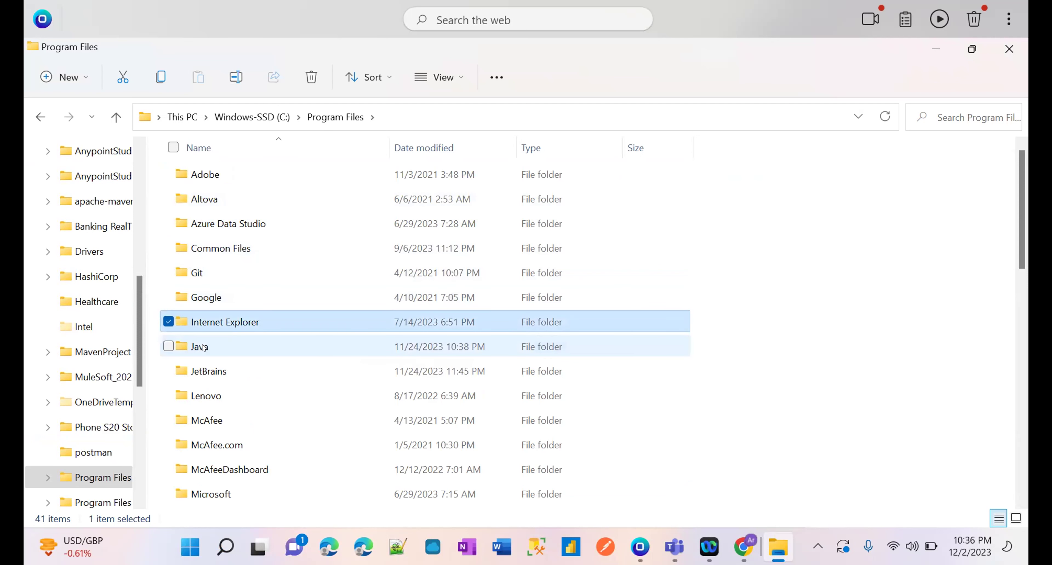
{"action": "double_click", "coordinate": [202, 345]}
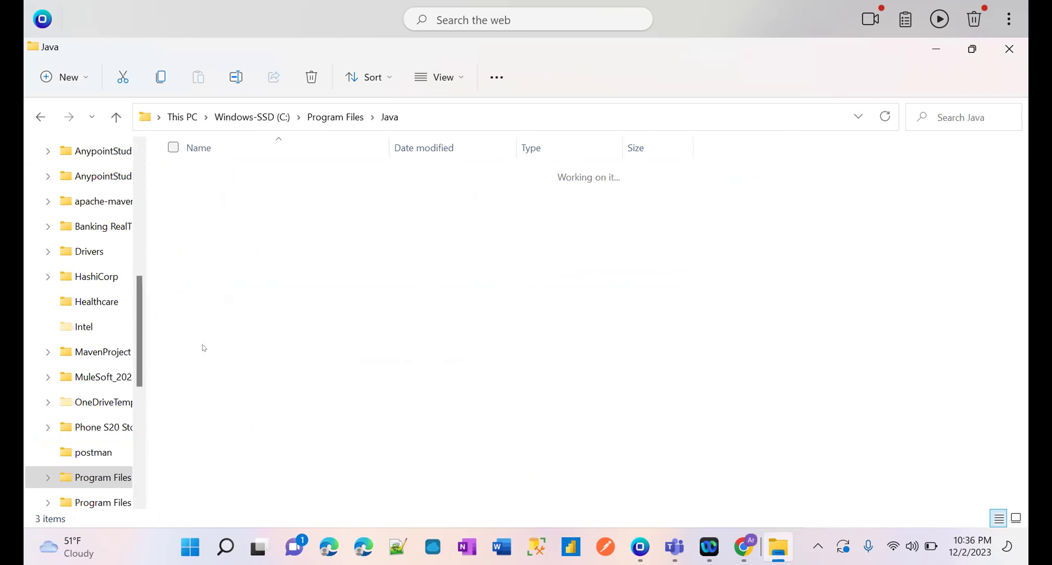
- Search Windows for "cmd" and open Command Prompt
{"action": "left_click", "coordinate": [189, 547]}
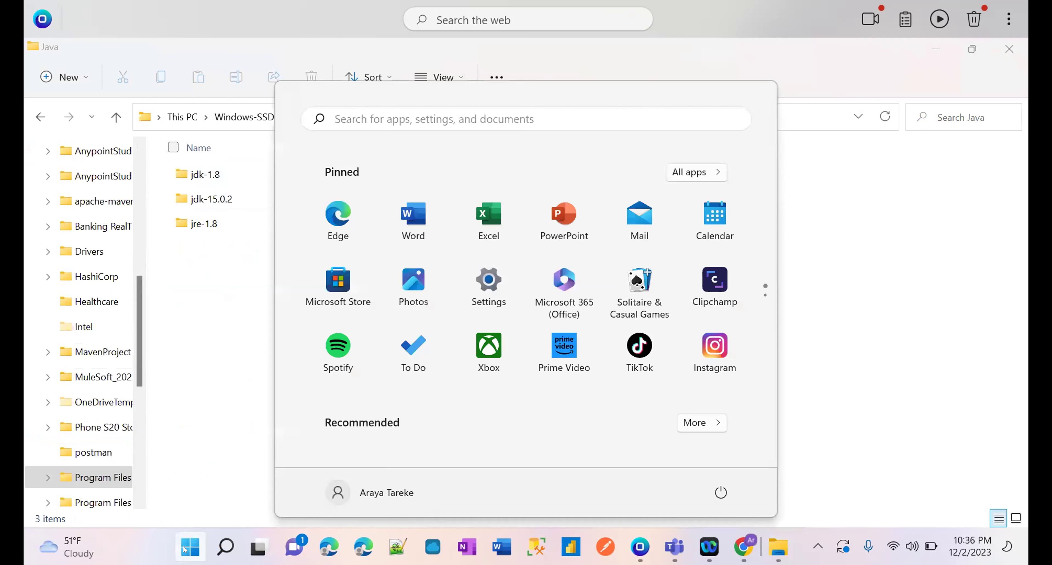
{"action": "left_click", "coordinate": [427, 112]}
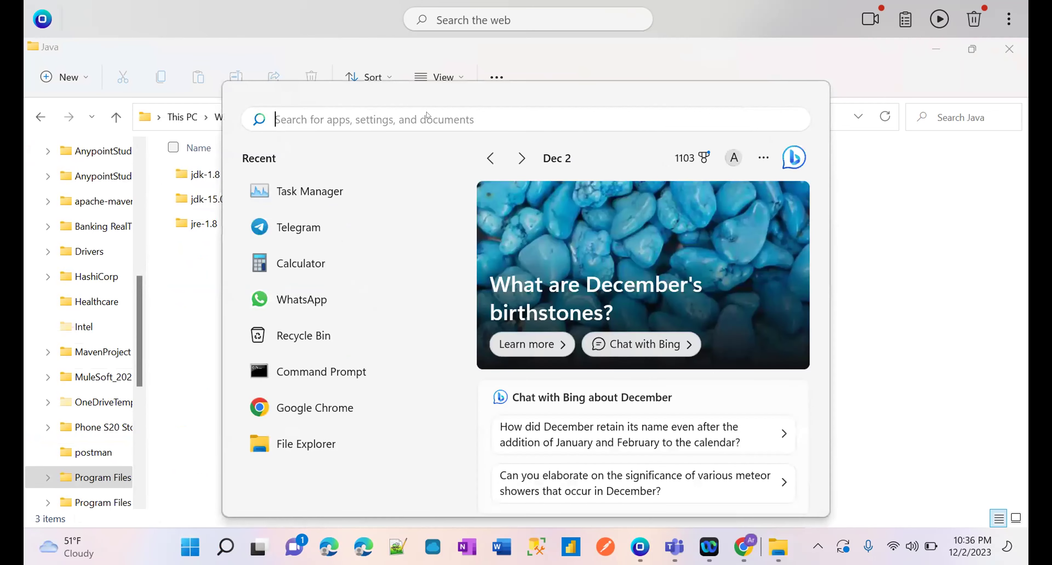
{"action": "type", "text": "cmd"}
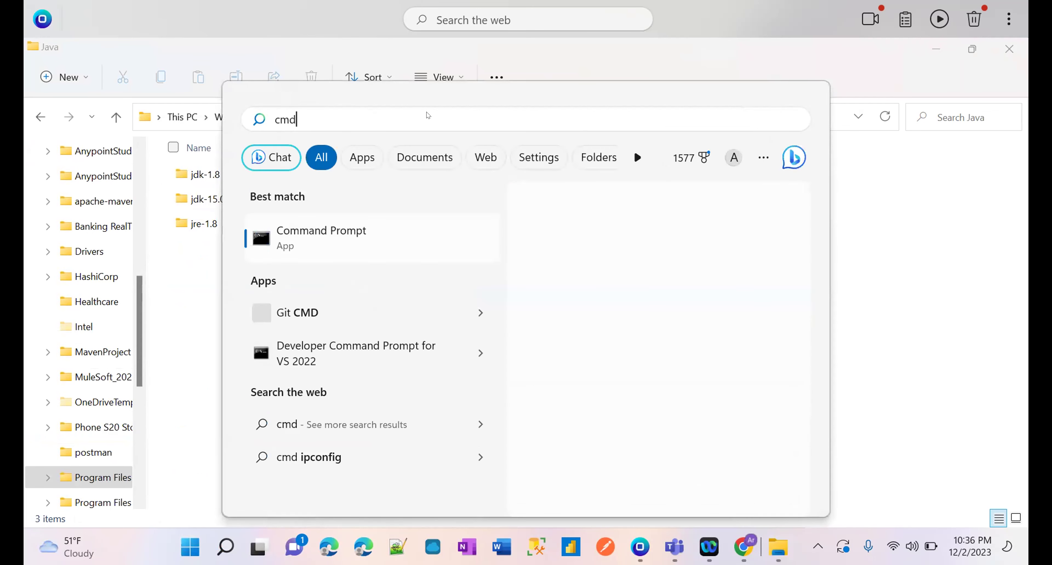
{"action": "key", "text": "Return"}
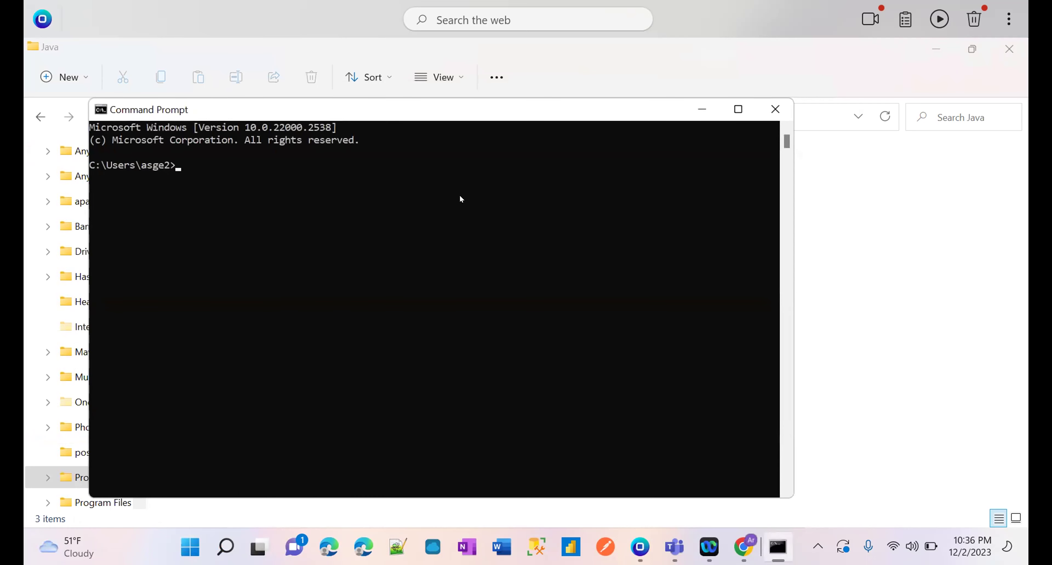
- Try to check the Java version by running "java - version"
{"action": "left_click", "coordinate": [485, 252]}
{"action": "type", "text": "java - version"}
{"action": "key", "text": "Return"}
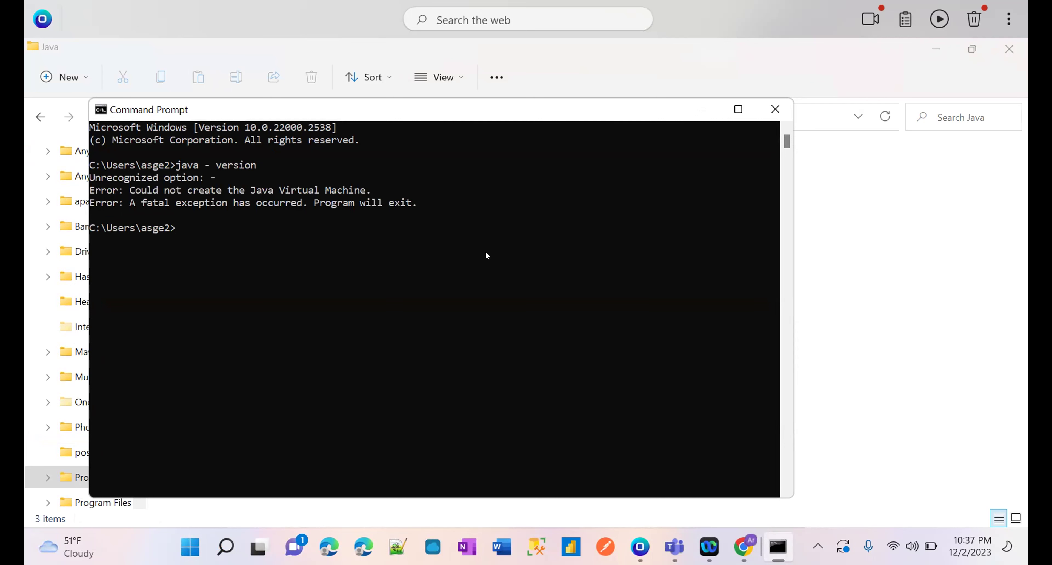
- Recall the last command, remove the space after the hyphen, and run it as "java -version"
{"action": "key", "text": "Up"}
{"action": "key", "text": "Left"}
{"action": "key", "text": "Left"}
{"action": "key", "text": "Left"}
{"action": "key", "text": "Left"}
{"action": "key", "text": "Left"}
{"action": "key", "text": "Left"}
{"action": "key", "text": "Left"}
{"action": "key", "text": "Left"}
{"action": "key", "text": "BackSpace"}
{"action": "key", "text": "Return"}
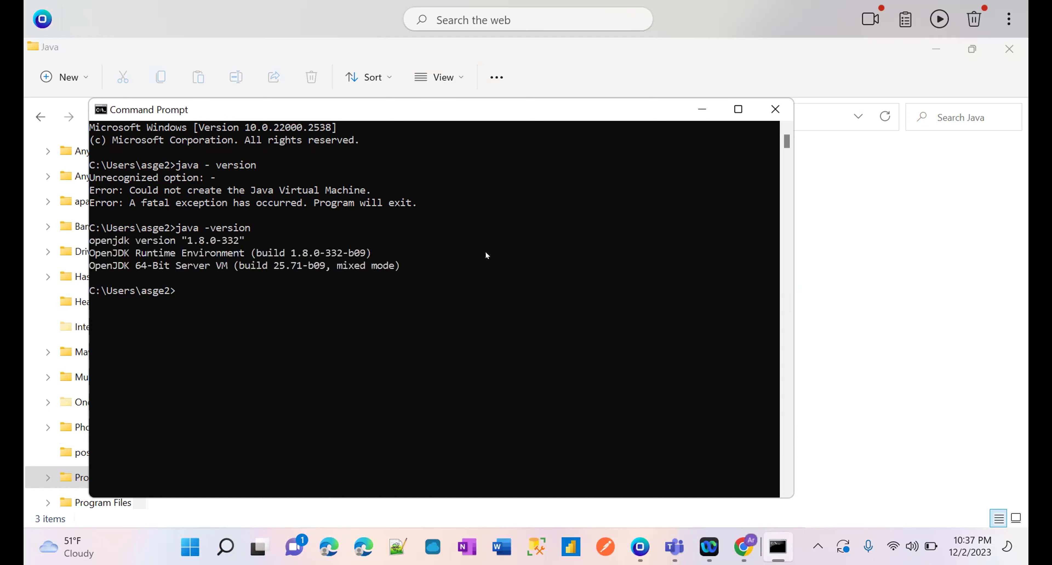
- Close Command Prompt and switch to the Gmail inbox in Google Chrome
{"action": "left_click", "coordinate": [777, 106]}
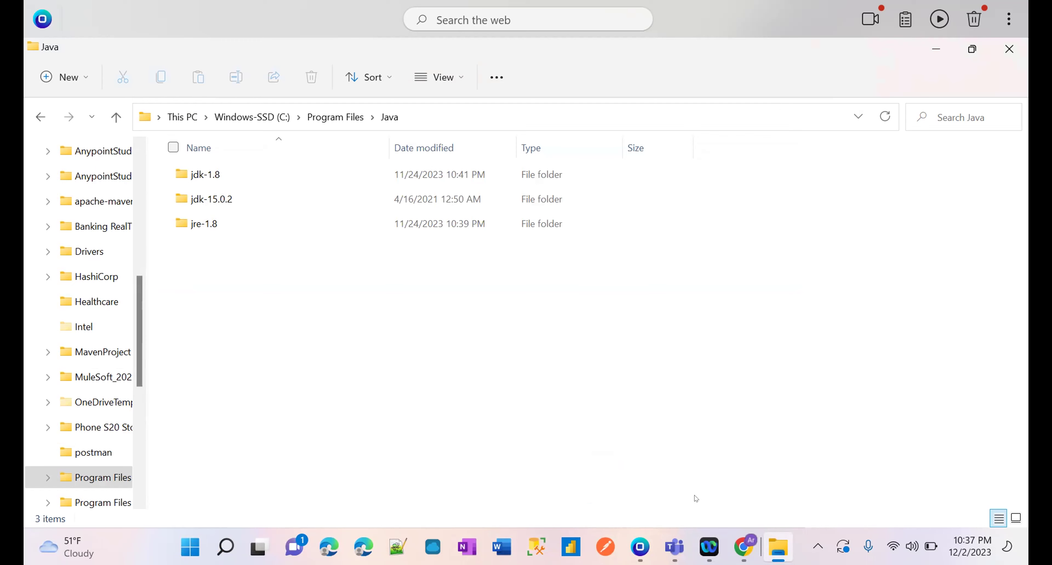
{"action": "left_click", "coordinate": [746, 548]}
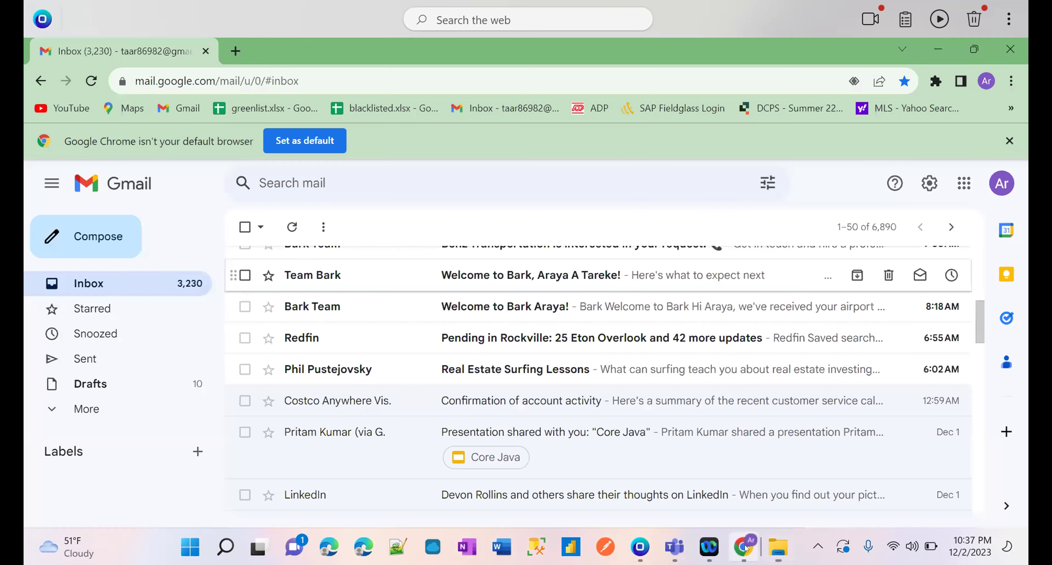
- Search the web for "intellij download" in a new browser tab and open the JetBrains IntelliJ IDEA download page
{"action": "left_click", "coordinate": [236, 52]}
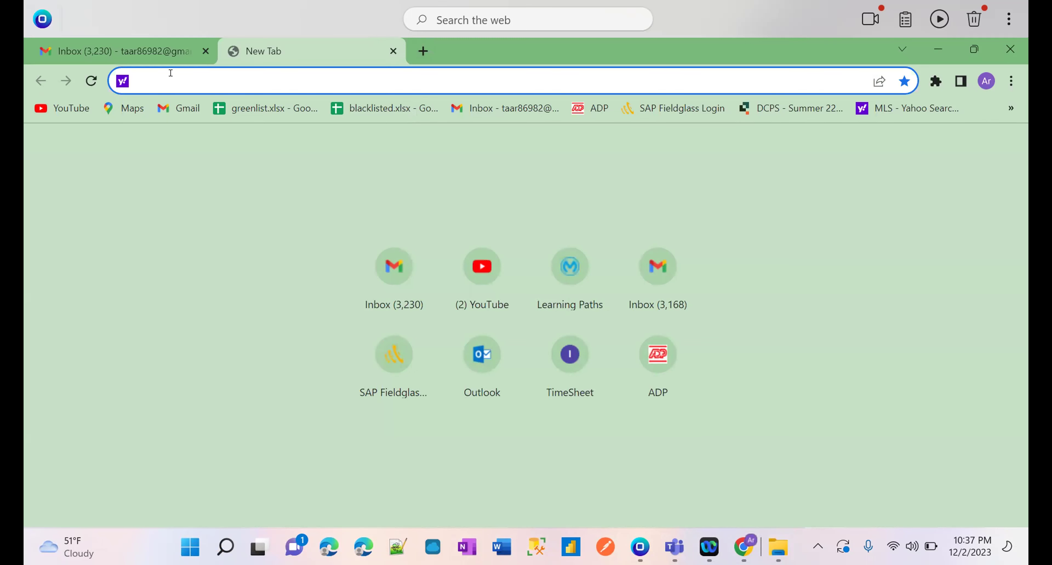
{"action": "type", "text": "int"}
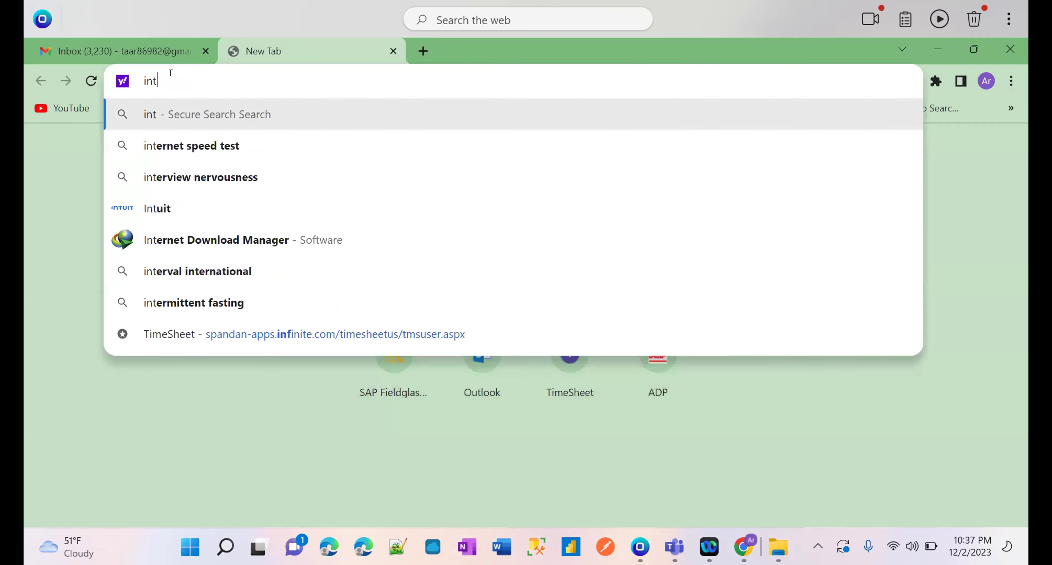
{"action": "type", "text": "elij"}
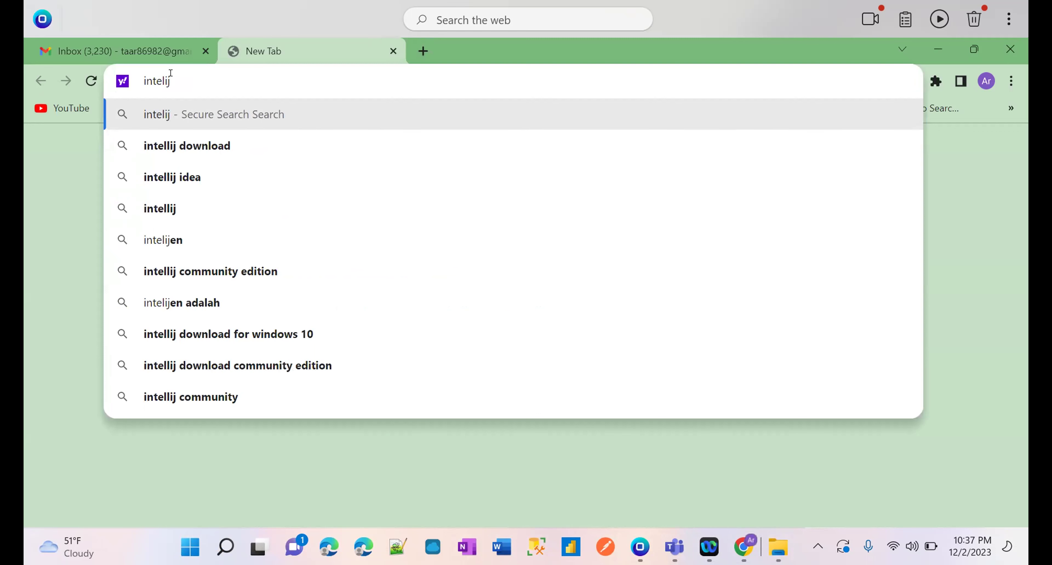
{"action": "key", "text": "Down"}
{"action": "left_click", "coordinate": [211, 146]}
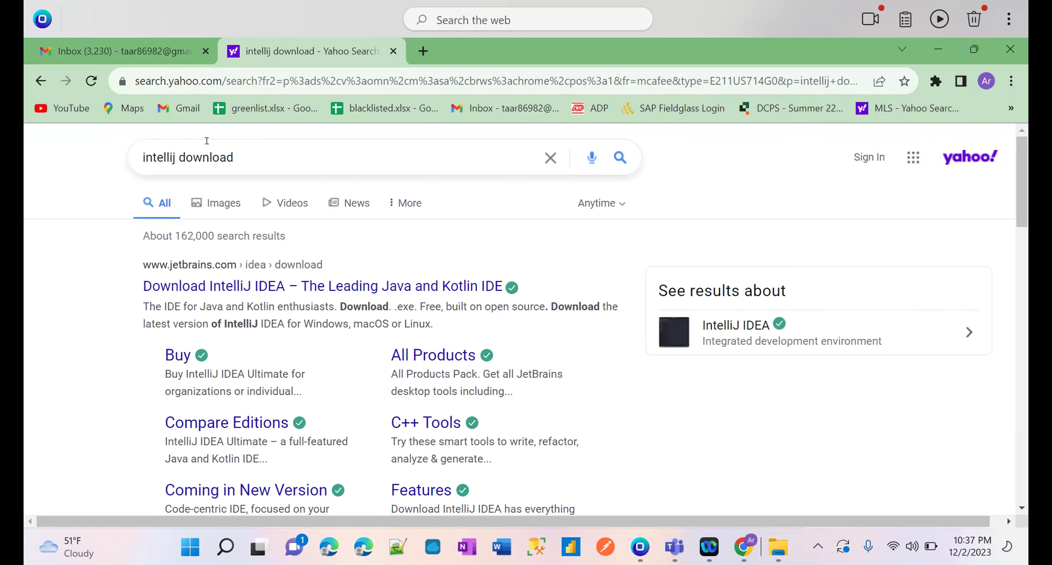
{"action": "left_click", "coordinate": [239, 287]}
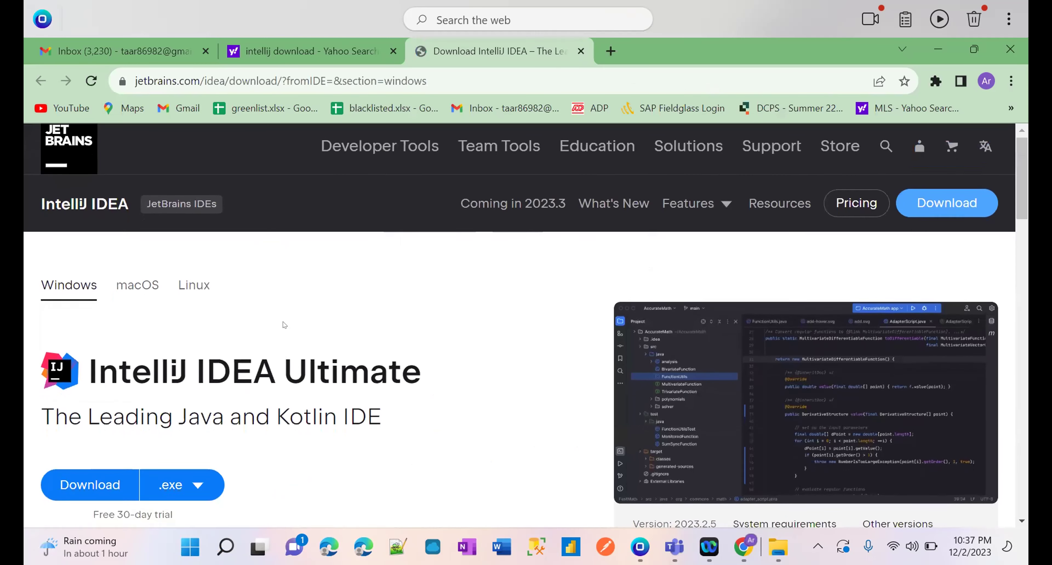
- Search the web for "intellij community download" from the JetBrains page's browser tab
{"action": "left_click", "coordinate": [459, 75]}
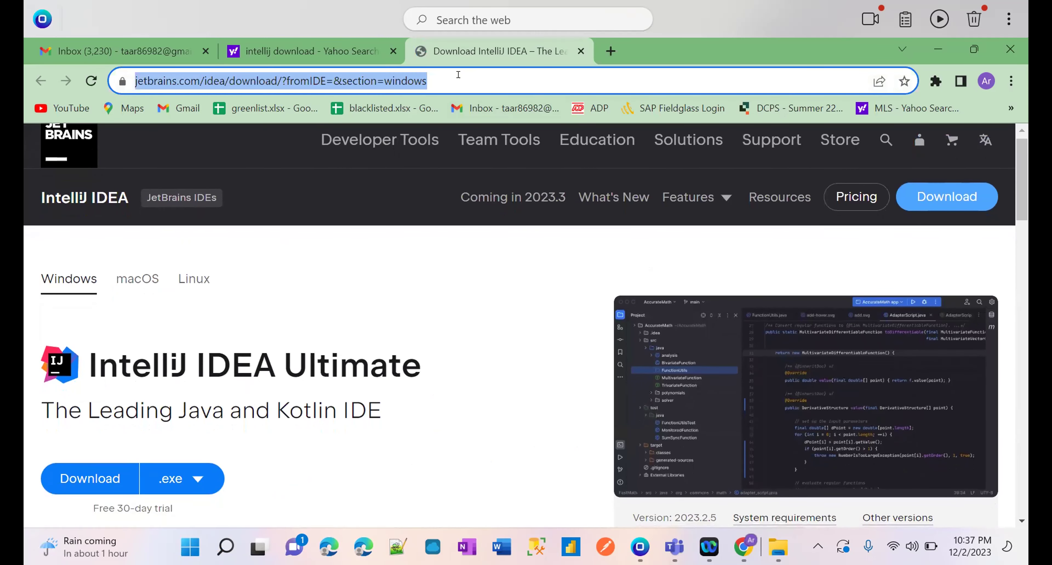
{"action": "type", "text": "intellij"}
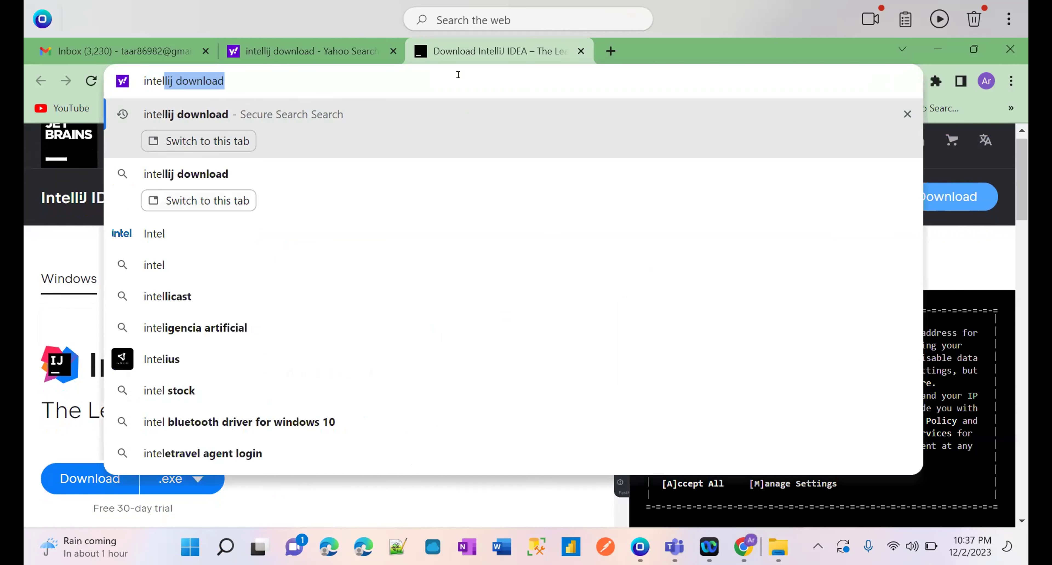
{"action": "type", "text": " commun"}
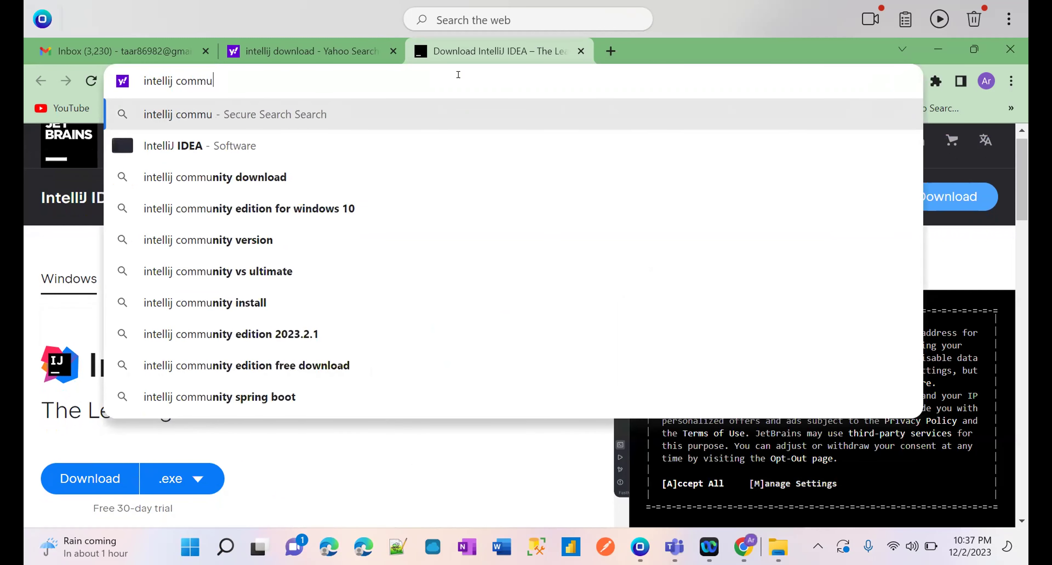
{"action": "key", "text": "Down"}
{"action": "key", "text": "Down"}
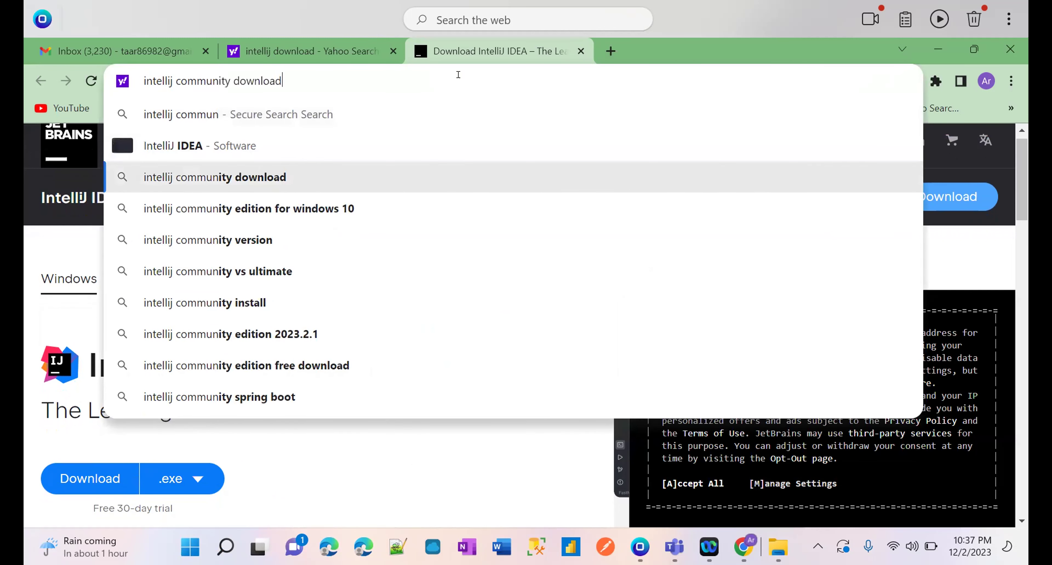
{"action": "key", "text": "Return"}
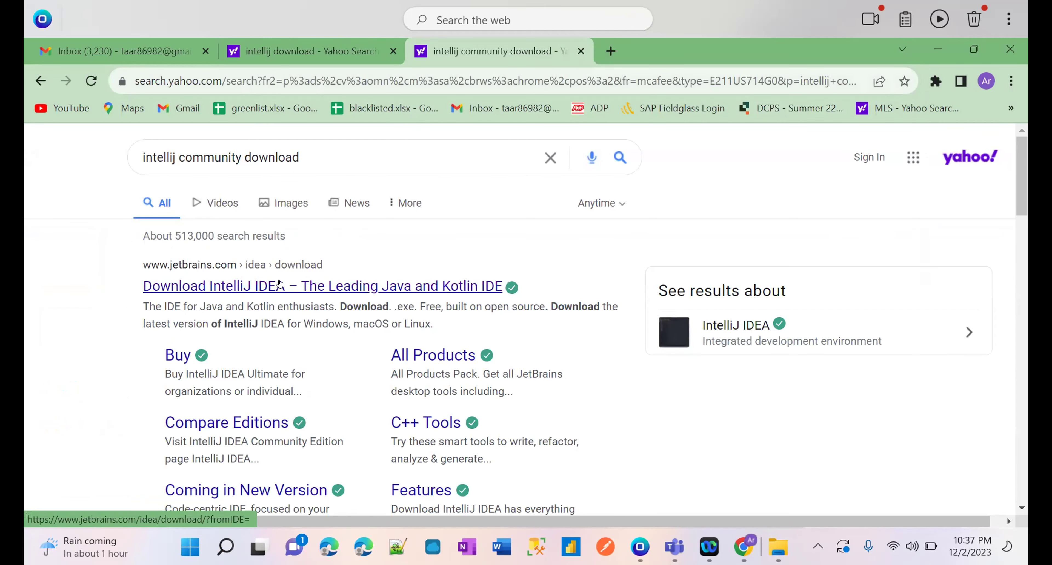
- Look through the search results and open JetBrains' "IntelliJ IDEA – the Leading Java and Kotlin IDE" page
{"action": "scroll", "coordinate": [280, 282], "scroll_direction": "down", "scroll_amount": 1}
{"action": "scroll", "coordinate": [279, 282], "scroll_direction": "down", "scroll_amount": 3}
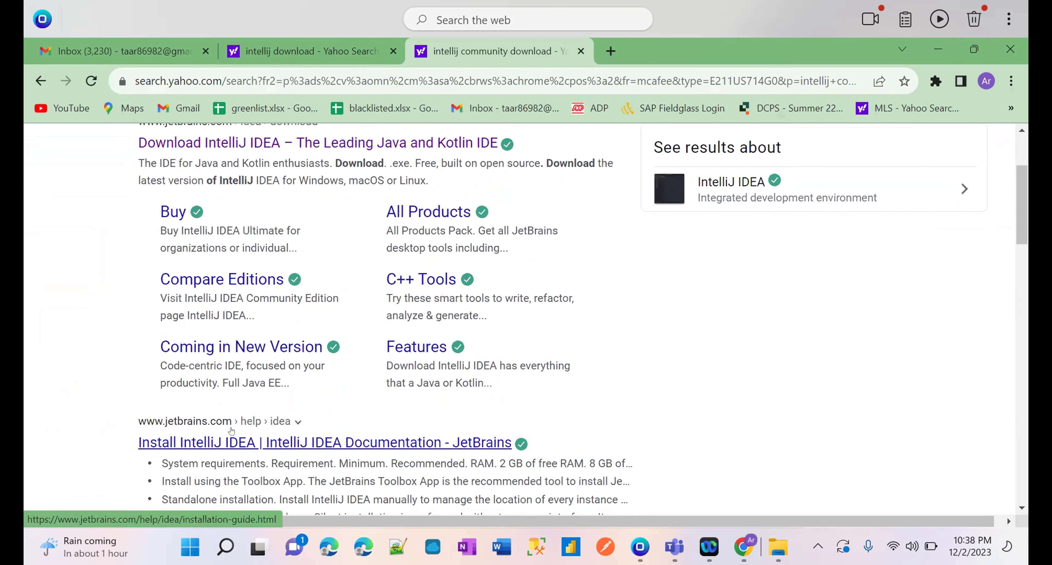
{"action": "scroll", "coordinate": [278, 388], "scroll_direction": "down", "scroll_amount": 2}
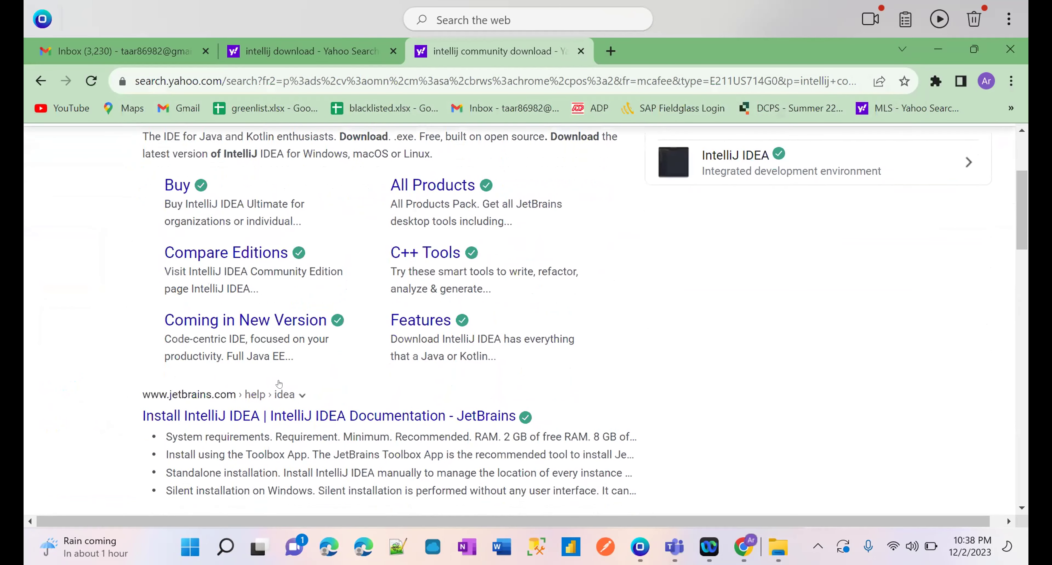
{"action": "scroll", "coordinate": [279, 381], "scroll_direction": "down", "scroll_amount": 4}
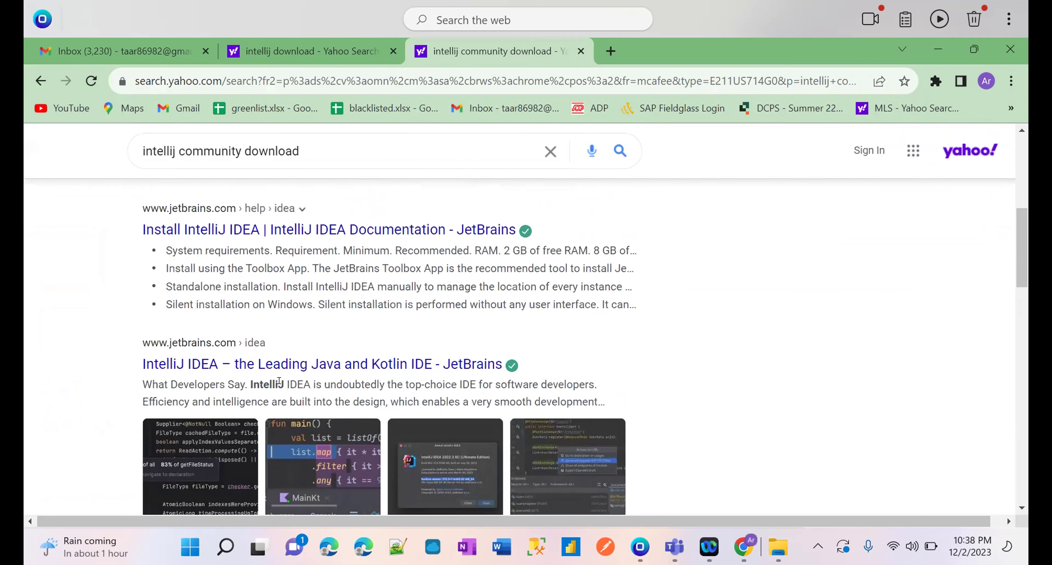
{"action": "scroll", "coordinate": [280, 382], "scroll_direction": "up", "scroll_amount": 5}
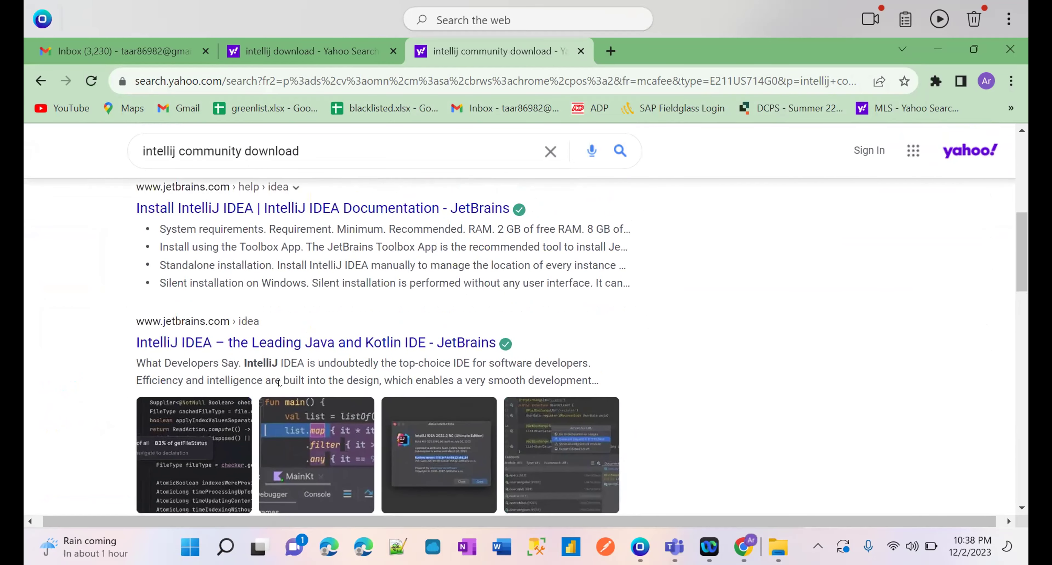
{"action": "scroll", "coordinate": [279, 383], "scroll_direction": "up", "scroll_amount": 3}
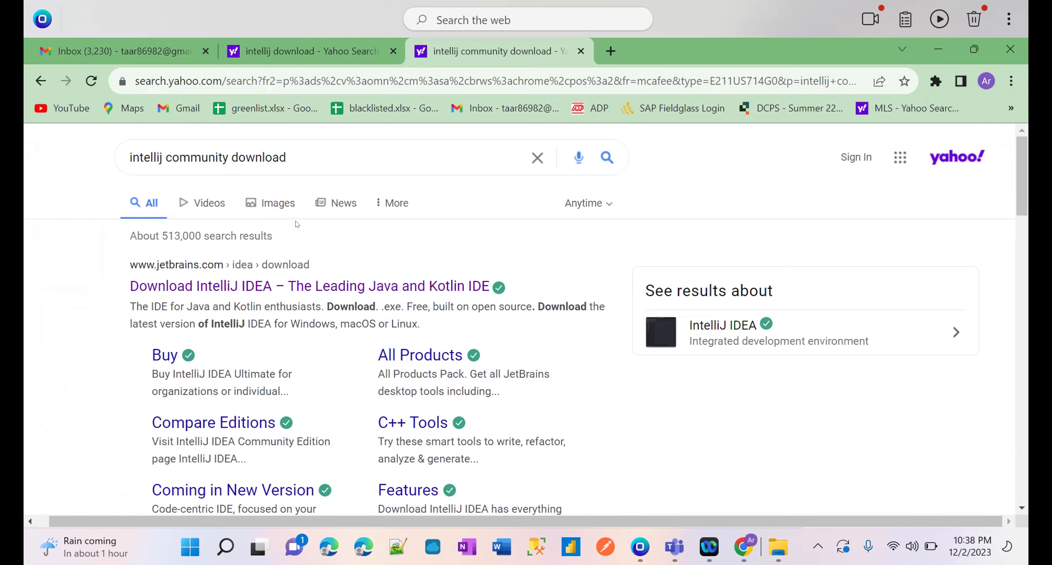
{"action": "scroll", "coordinate": [343, 388], "scroll_direction": "down", "scroll_amount": 1}
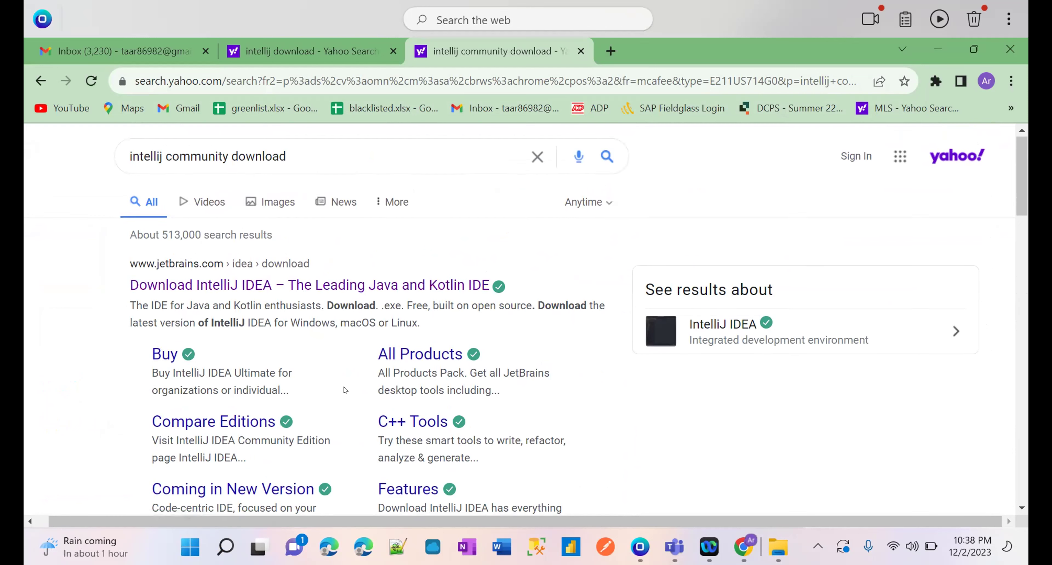
{"action": "scroll", "coordinate": [343, 388], "scroll_direction": "down", "scroll_amount": 3}
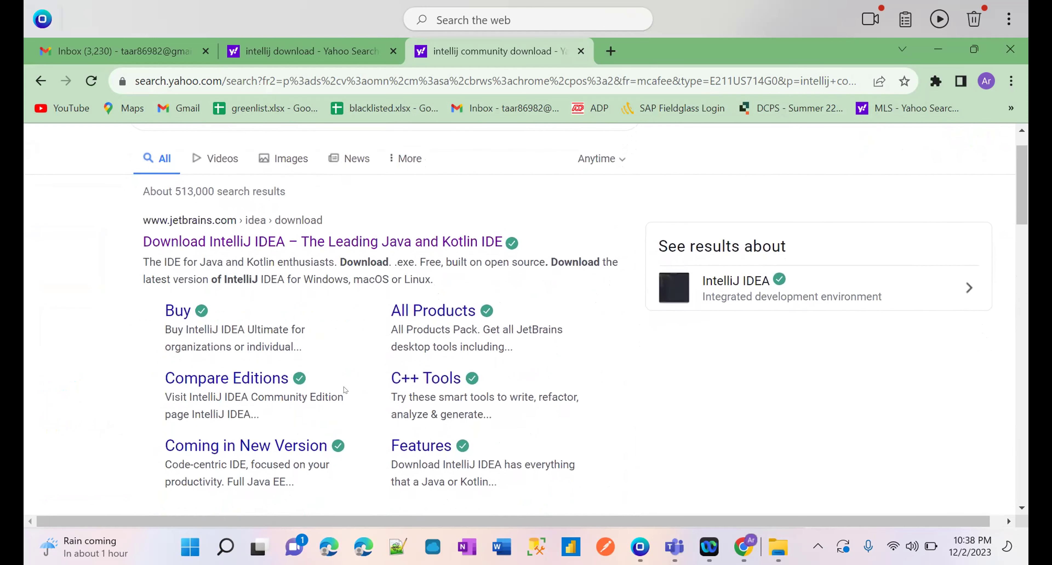
{"action": "scroll", "coordinate": [343, 387], "scroll_direction": "down", "scroll_amount": 5}
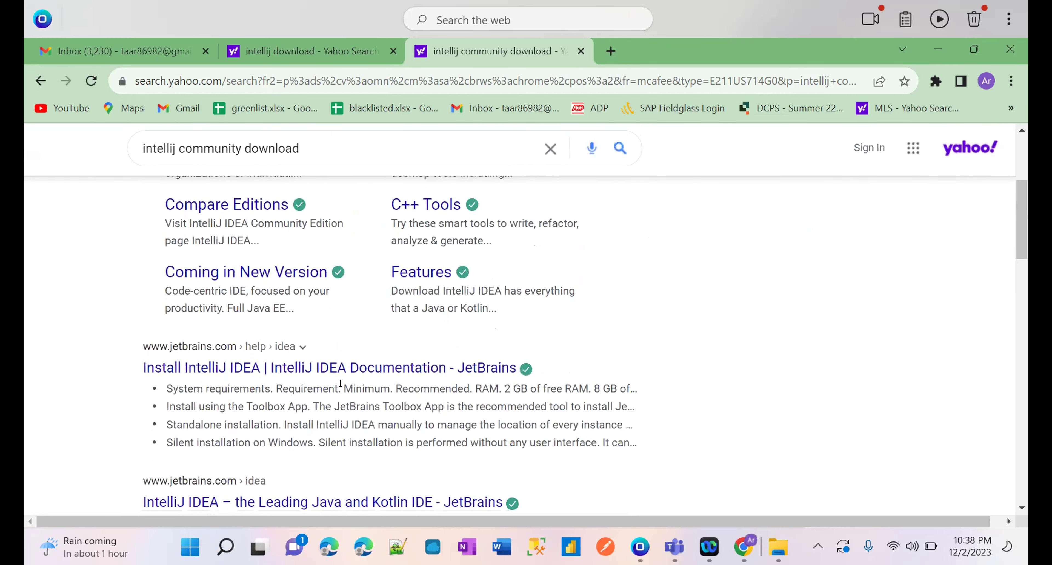
{"action": "scroll", "coordinate": [340, 383], "scroll_direction": "down", "scroll_amount": 1}
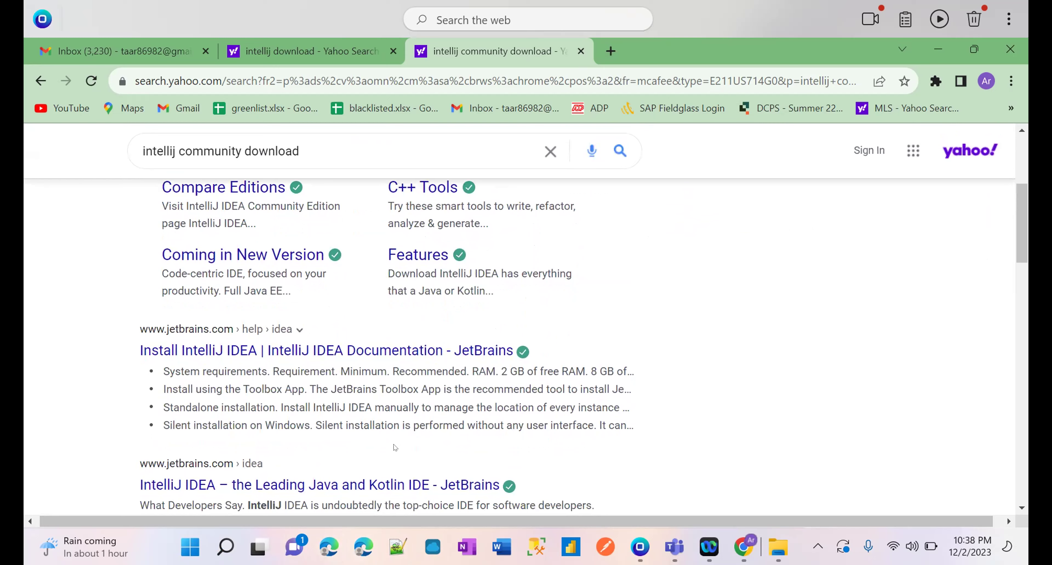
{"action": "scroll", "coordinate": [437, 457], "scroll_direction": "down", "scroll_amount": 1}
{"action": "left_click", "coordinate": [437, 454]}
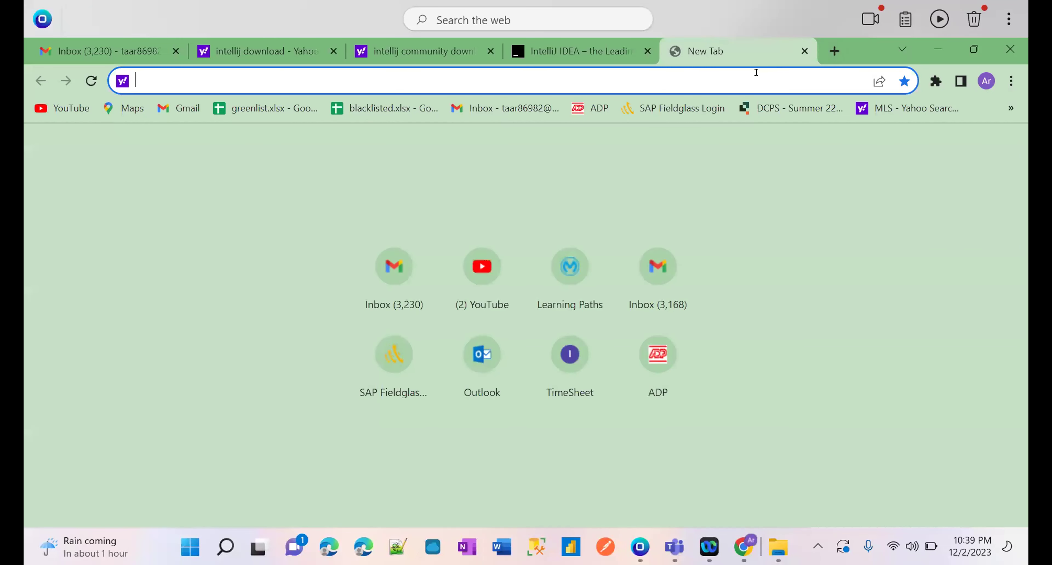
{"action": "key", "text": "super+v"}
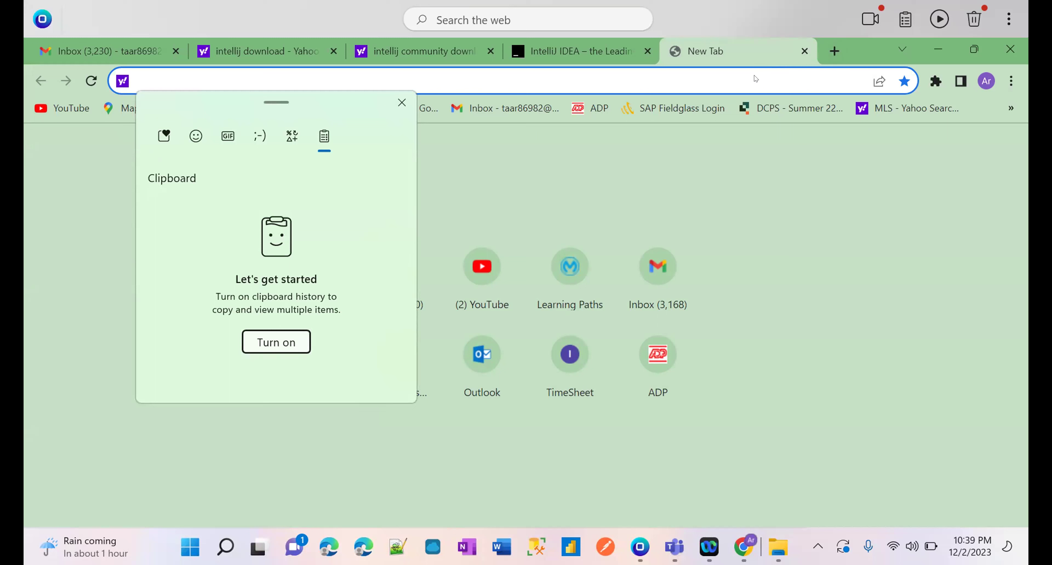
{"action": "key", "text": "Escape"}
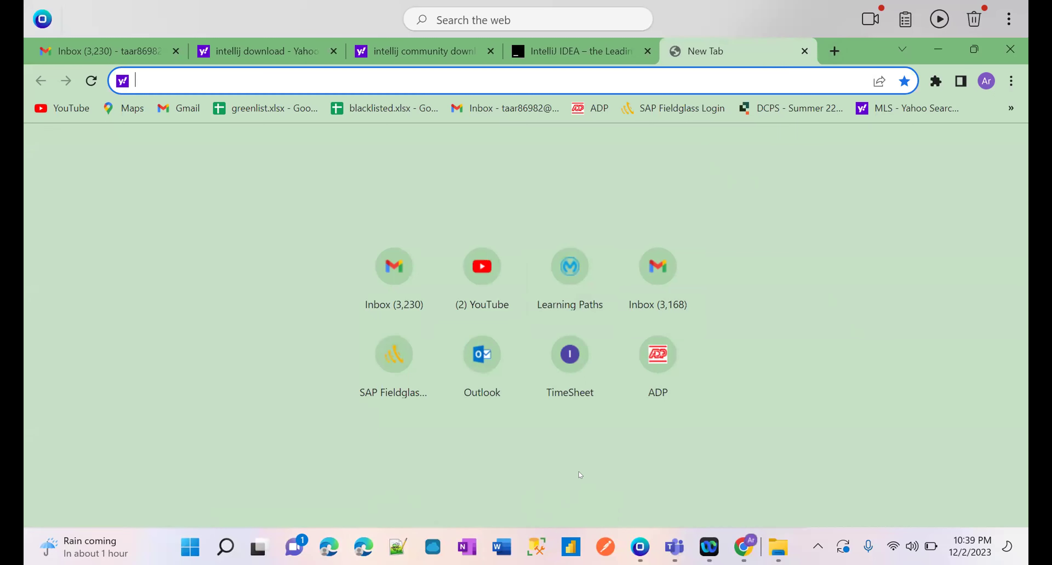
{"action": "left_click", "coordinate": [604, 456]}
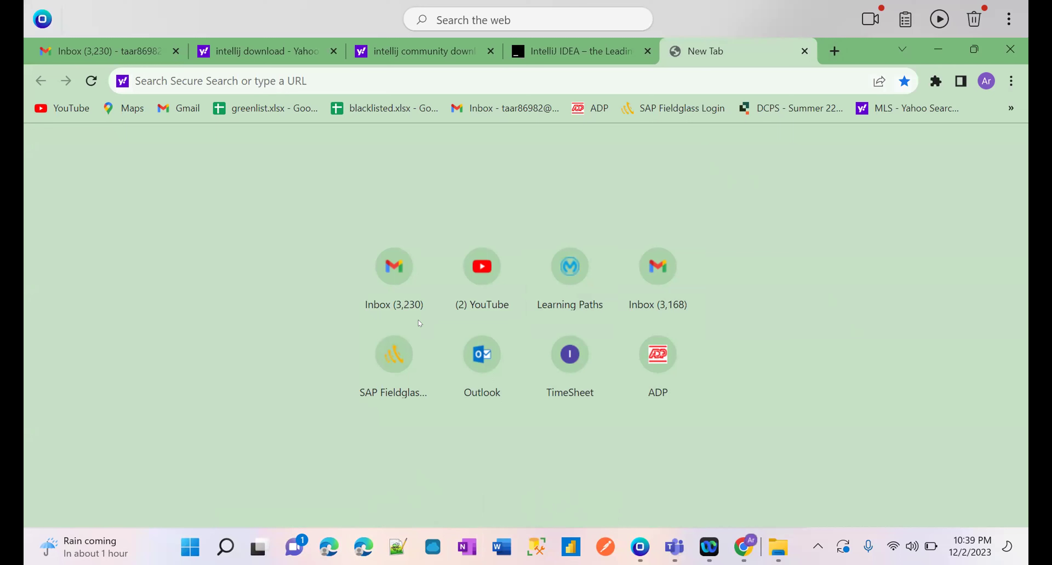
{"action": "left_click", "coordinate": [598, 72]}
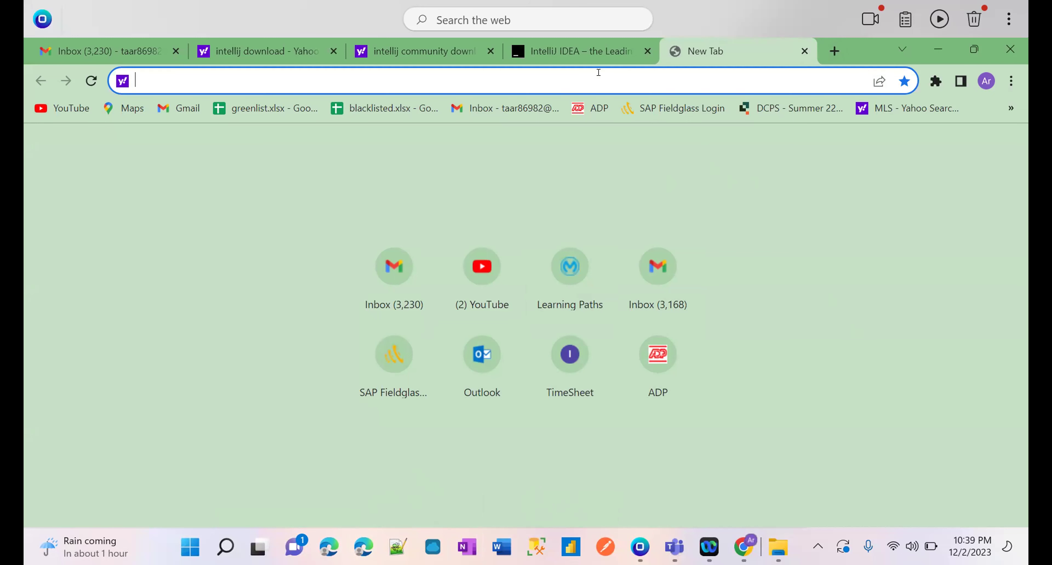
{"action": "key", "text": "super+v"}
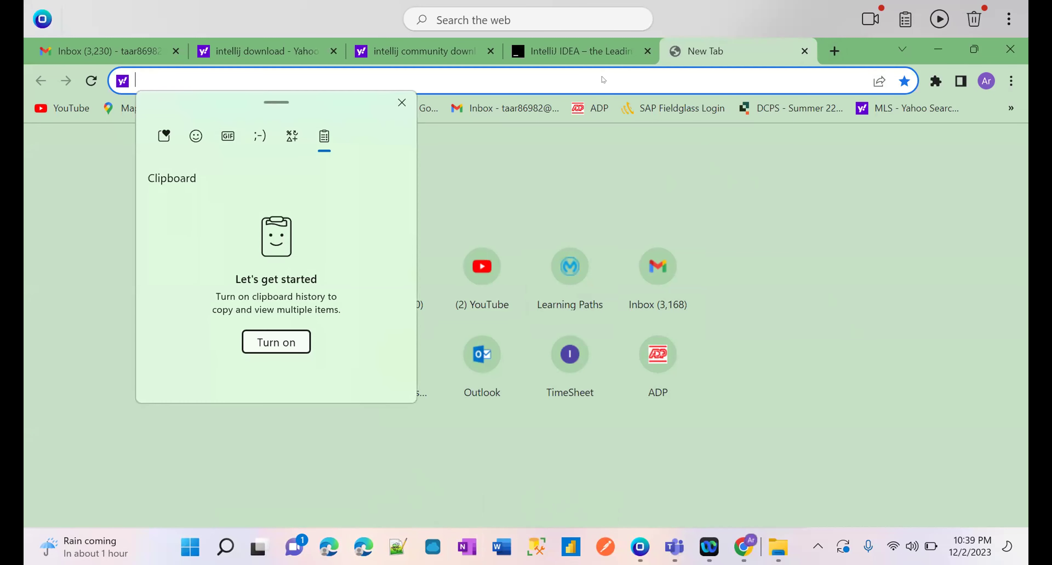
{"action": "key", "text": "Escape"}
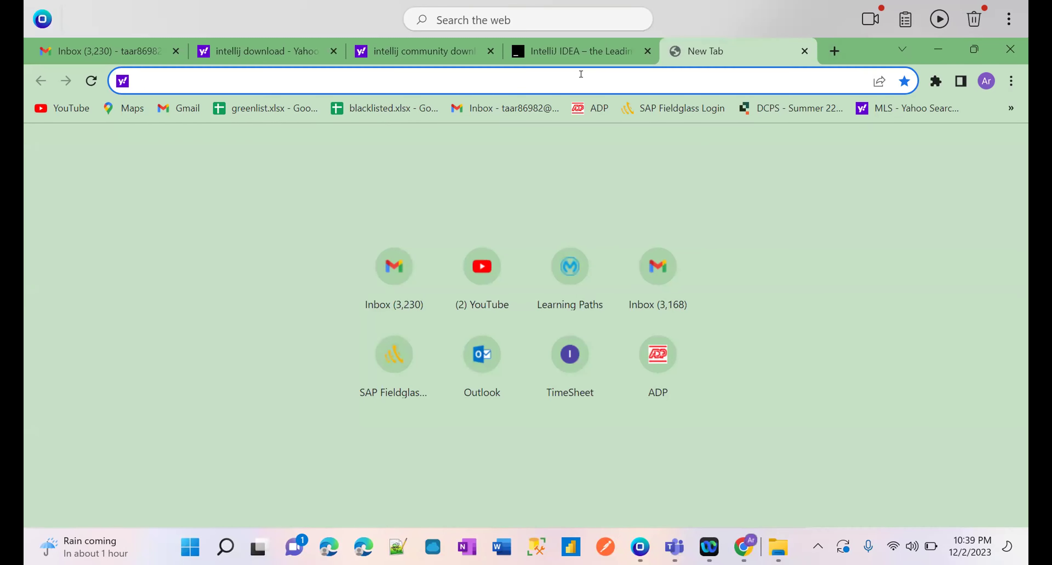
- Go to google.com and search for "intellijidea community download"
{"action": "type", "text": "goo"}
{"action": "key", "text": "Return"}
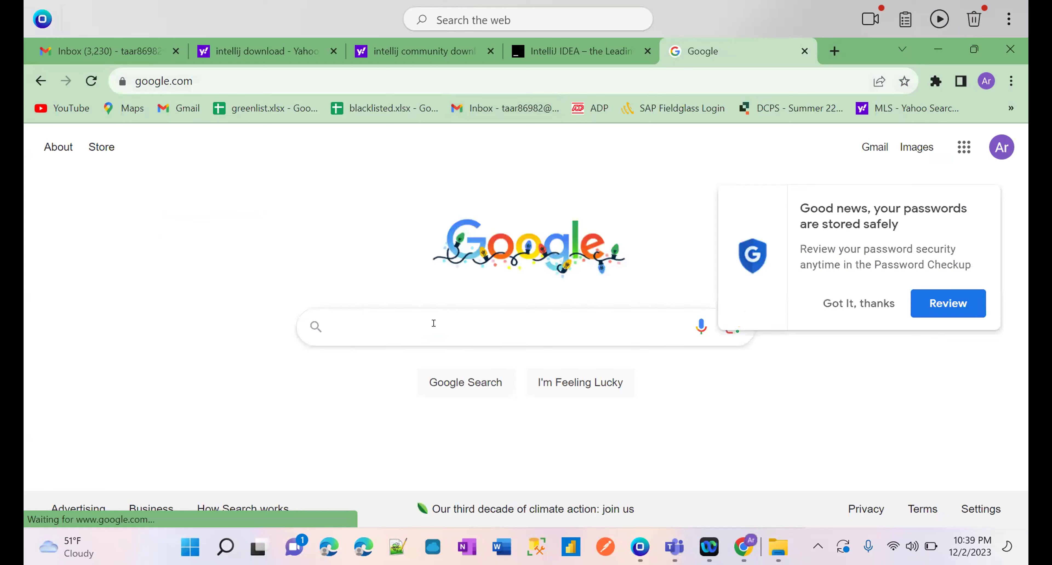
{"action": "left_click", "coordinate": [433, 324]}
{"action": "type", "text": "inte"}
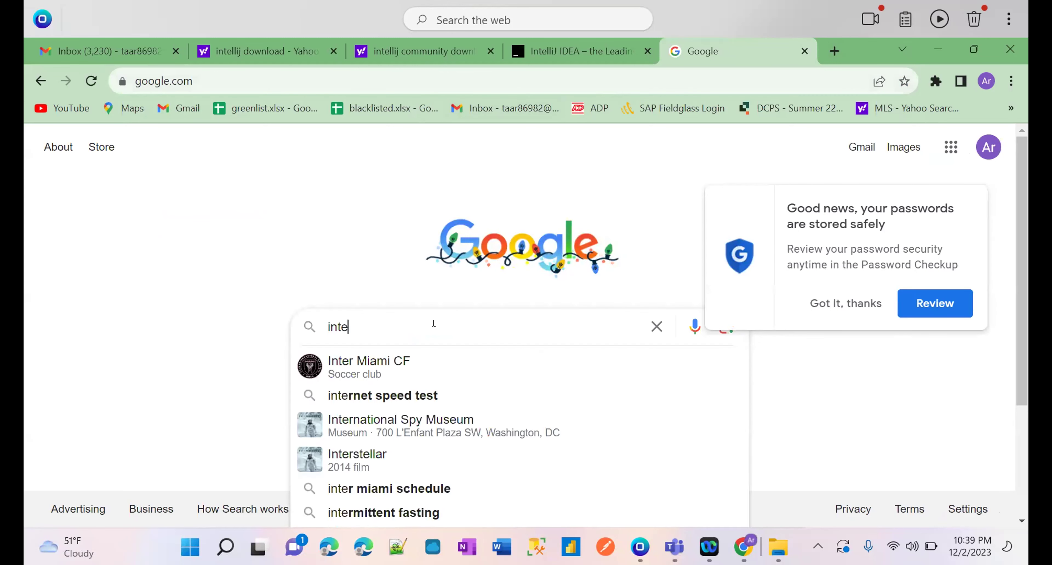
{"action": "type", "text": "llijidea"}
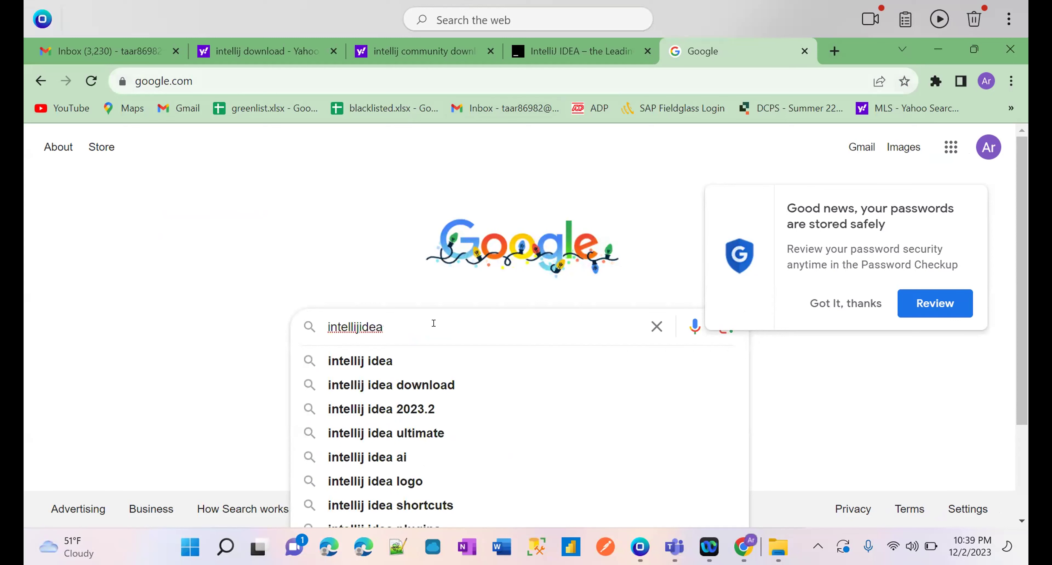
{"action": "type", "text": " c"}
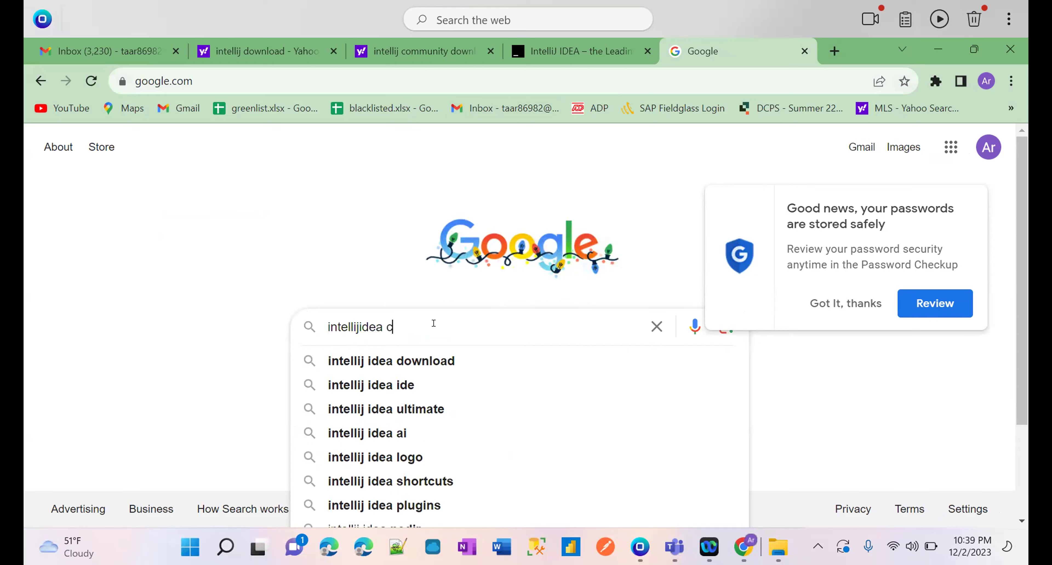
{"action": "type", "text": "ommunity"}
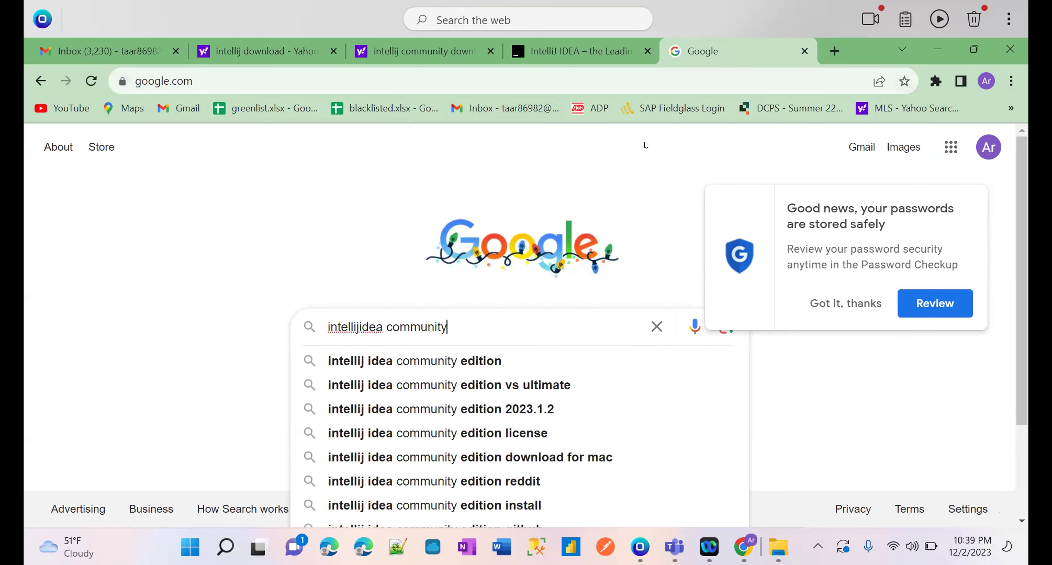
{"action": "left_click", "coordinate": [645, 143]}
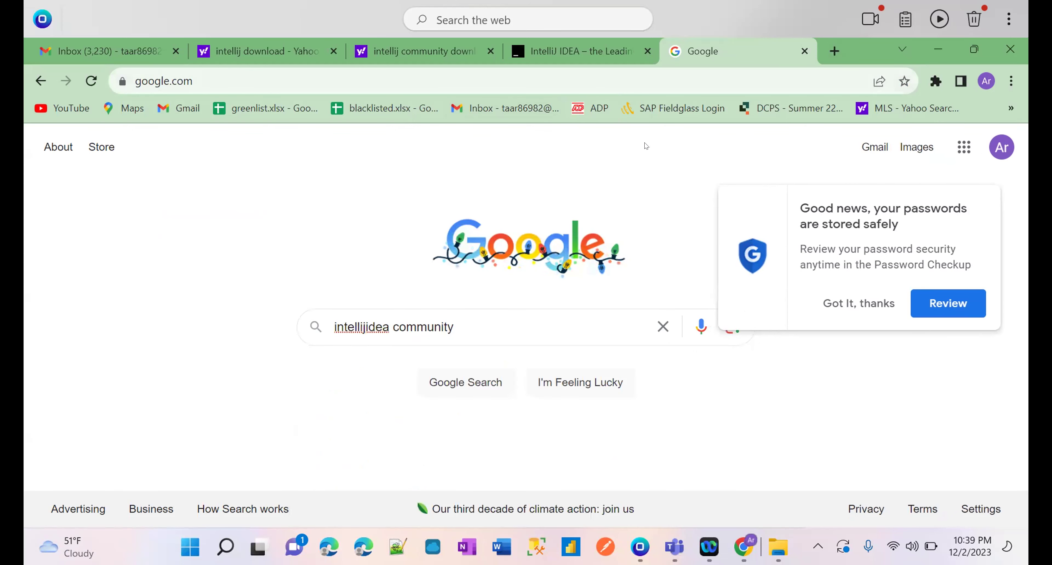
{"action": "left_click", "coordinate": [459, 323]}
{"action": "type", "text": "download"}
{"action": "key", "text": "Return"}
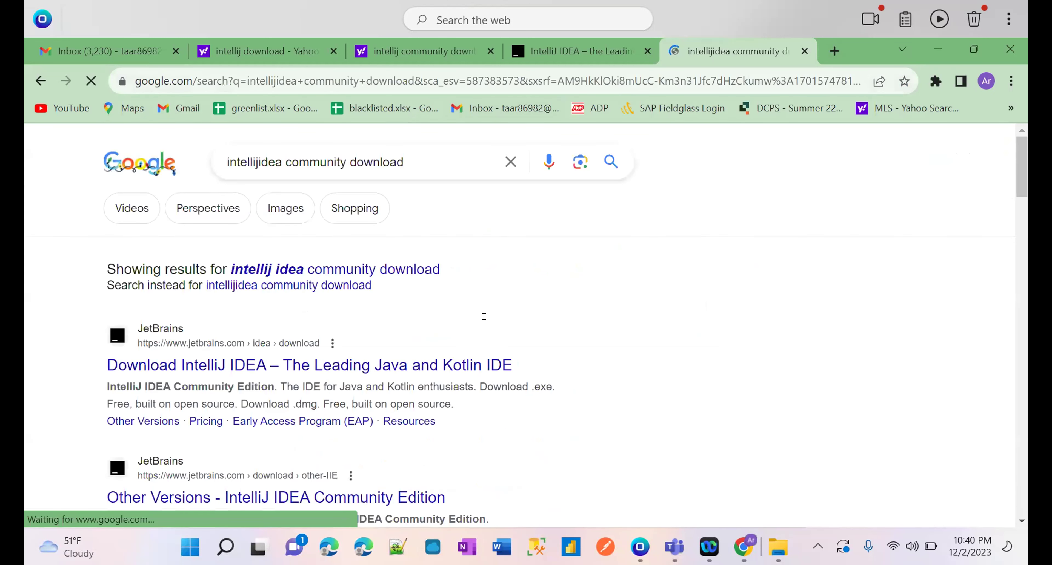
- Open the "Other Versions - IntelliJ IDEA Community Edition" result and look over its version 2022.2.2 downloads
{"action": "scroll", "coordinate": [630, 289], "scroll_direction": "down", "scroll_amount": 1}
{"action": "scroll", "coordinate": [629, 287], "scroll_direction": "down", "scroll_amount": 1}
{"action": "left_click", "coordinate": [387, 446]}
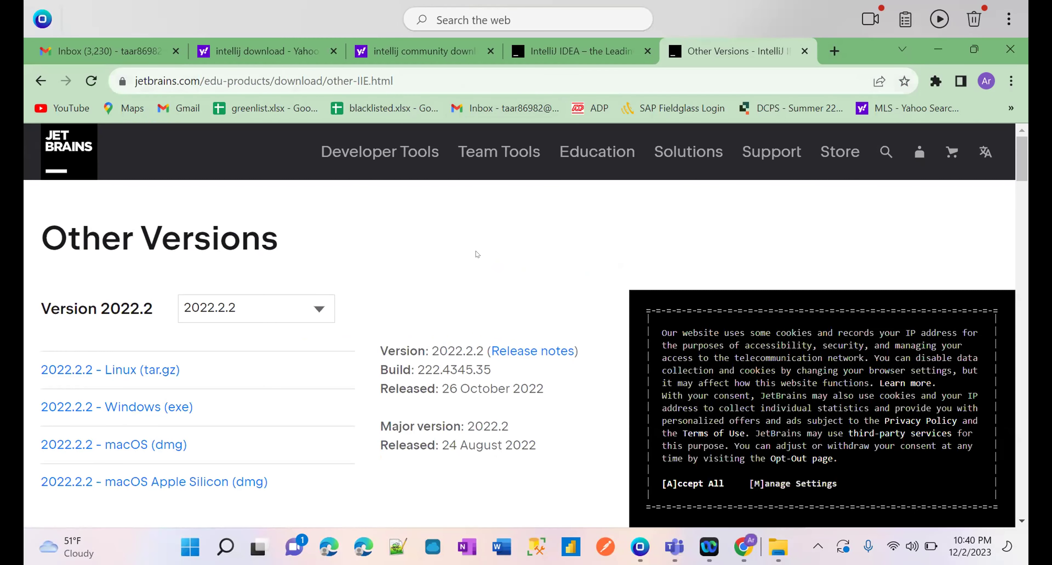
{"action": "scroll", "coordinate": [477, 254], "scroll_direction": "down", "scroll_amount": 1}
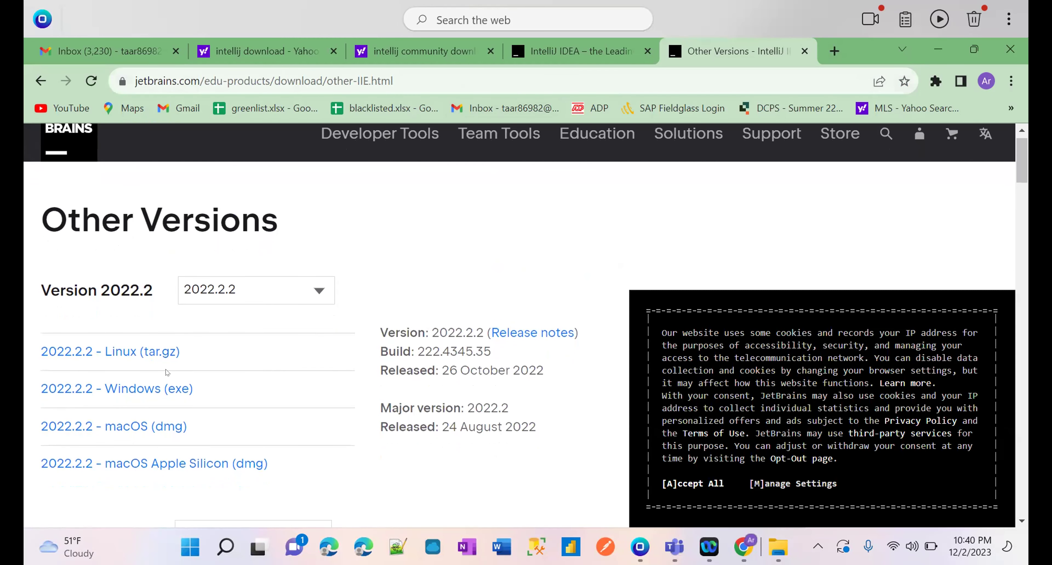
- Download the 2022.2.2 Windows (exe) installer and check its progress in the browser's recent downloads
{"action": "left_click", "coordinate": [154, 384]}
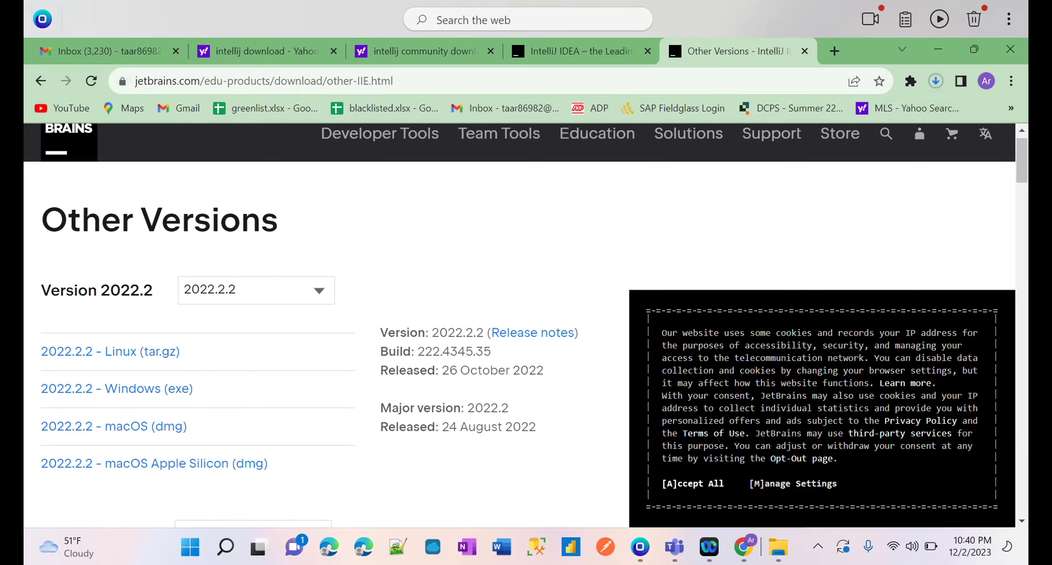
{"action": "left_click", "coordinate": [934, 81]}
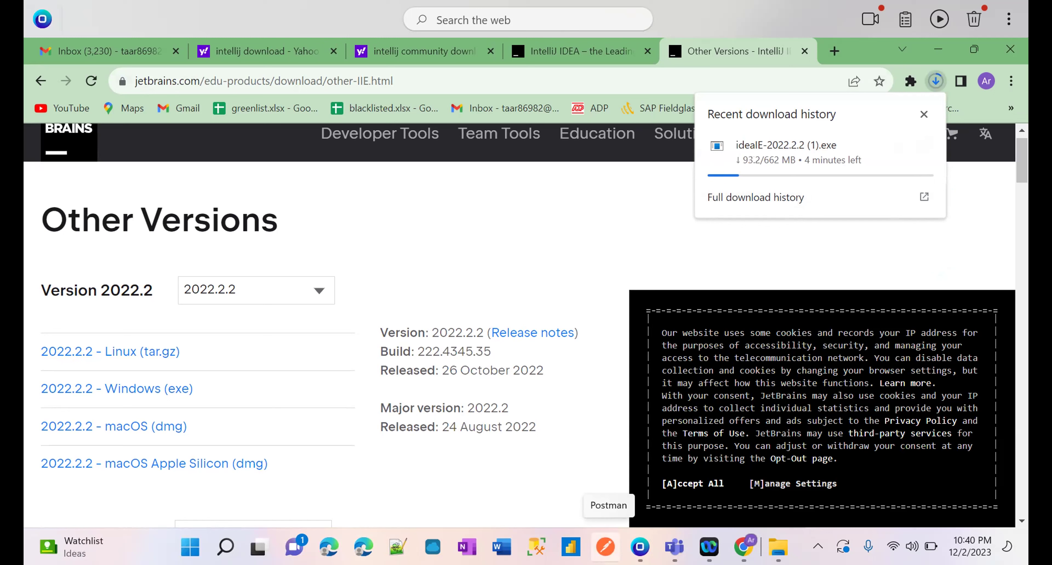
{"action": "mouse_move", "coordinate": [674, 546]}
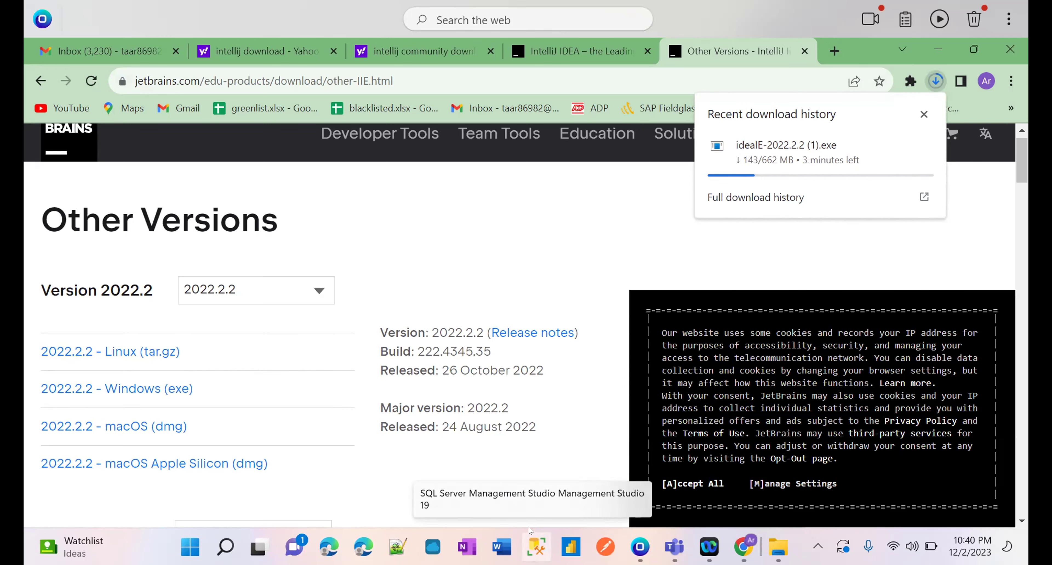
{"action": "mouse_move", "coordinate": [743, 547]}
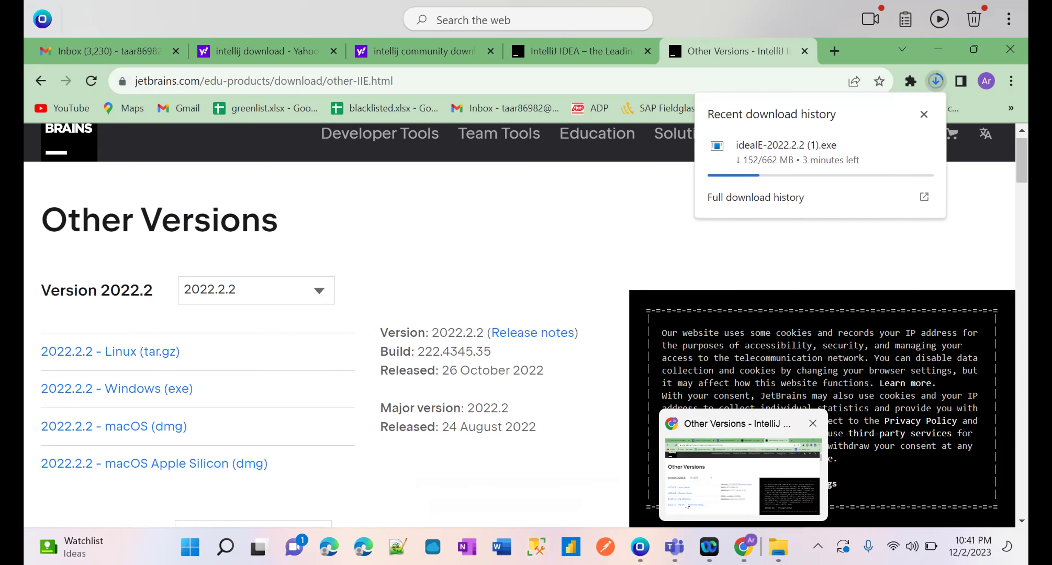
{"action": "left_click", "coordinate": [851, 345]}
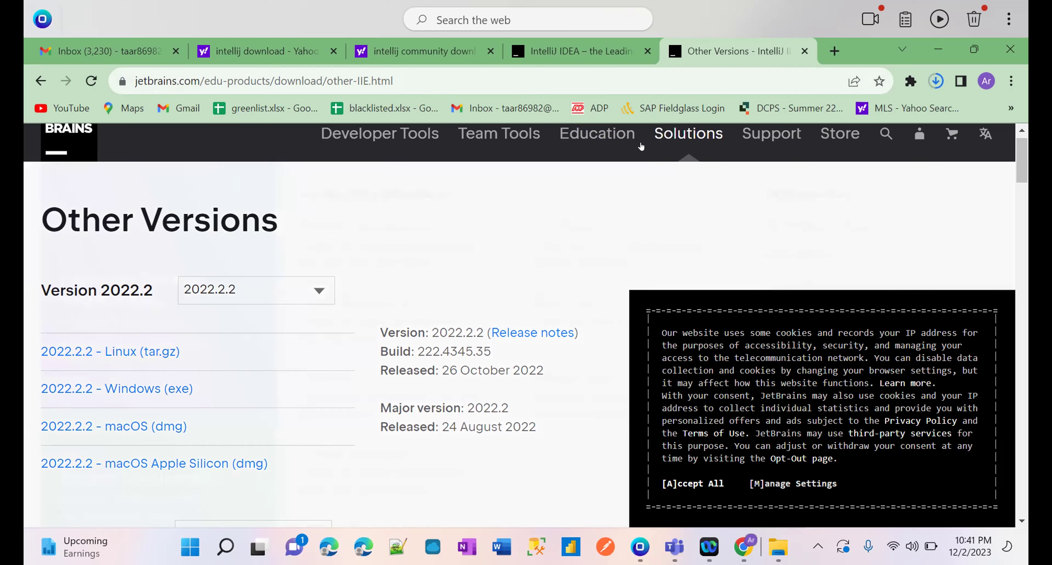
{"action": "mouse_move", "coordinate": [640, 146]}
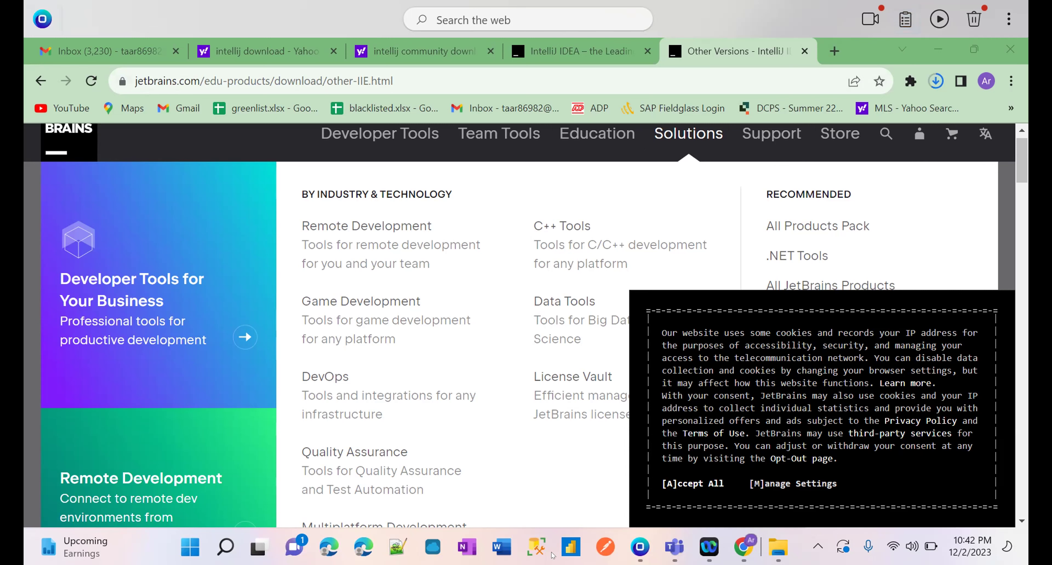
{"action": "left_click", "coordinate": [502, 547]}
{"action": "key", "text": "Return"}
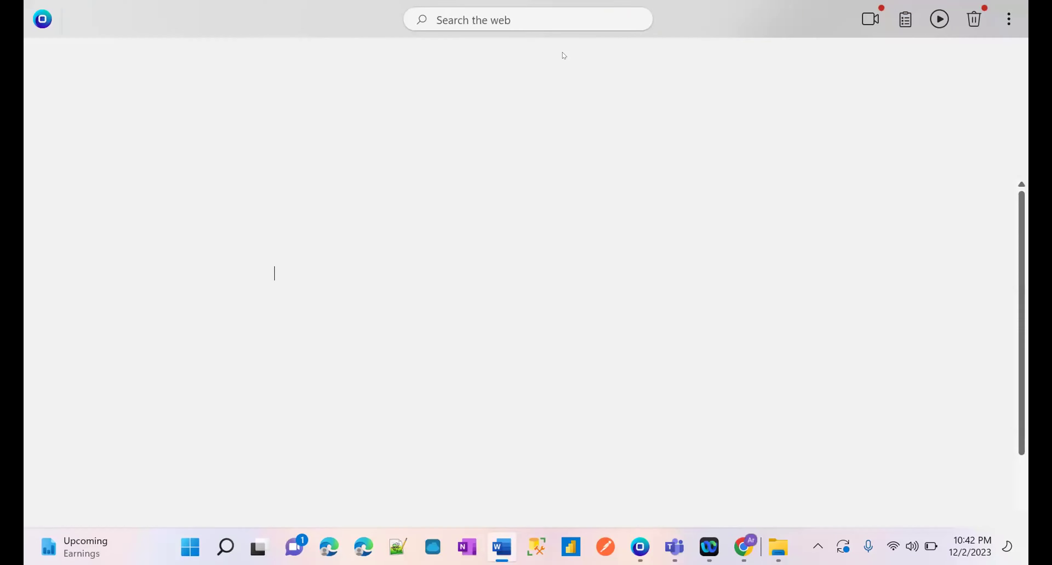
{"action": "type", "text": "https://www.jetbrains.com/edu-products/download/other-IIE.html"}
{"action": "key", "text": "Return"}
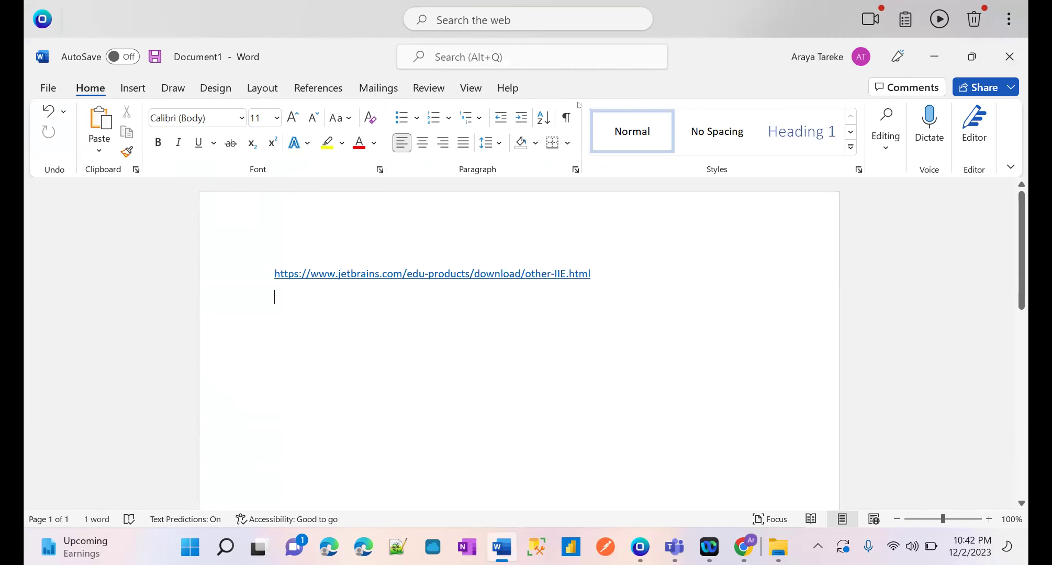
{"action": "key", "text": "alt+Tab"}
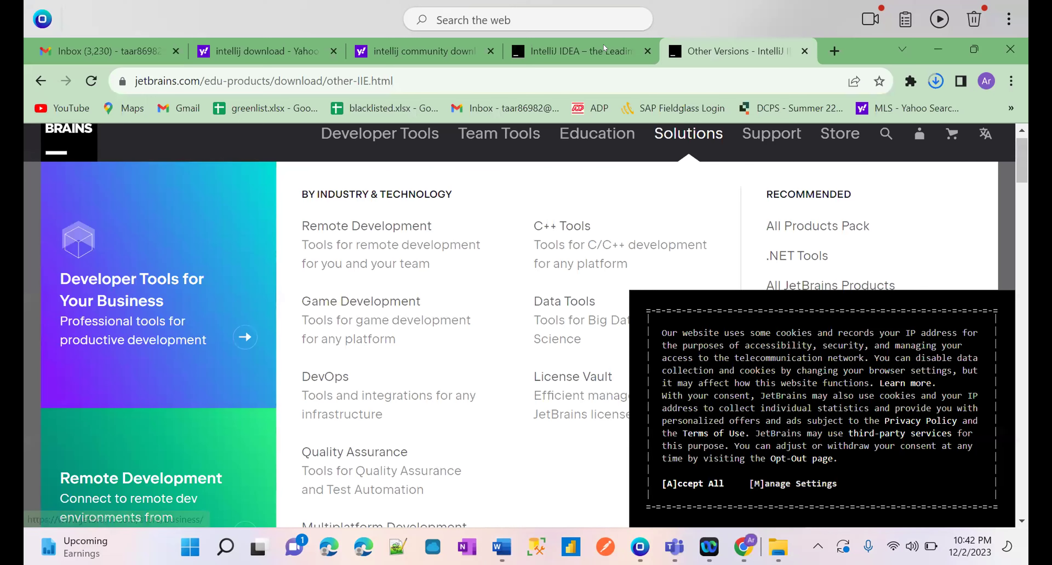
- Go back to the open IntelliJ IDEA product page on jetbrains.com and accept all its cookies
{"action": "mouse_move", "coordinate": [603, 45]}
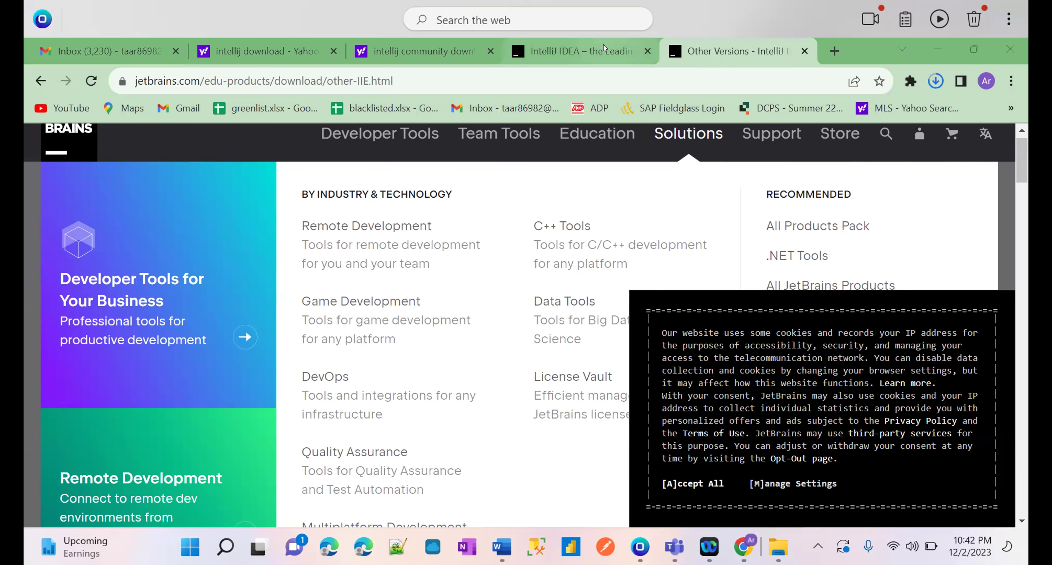
{"action": "left_click", "coordinate": [603, 45]}
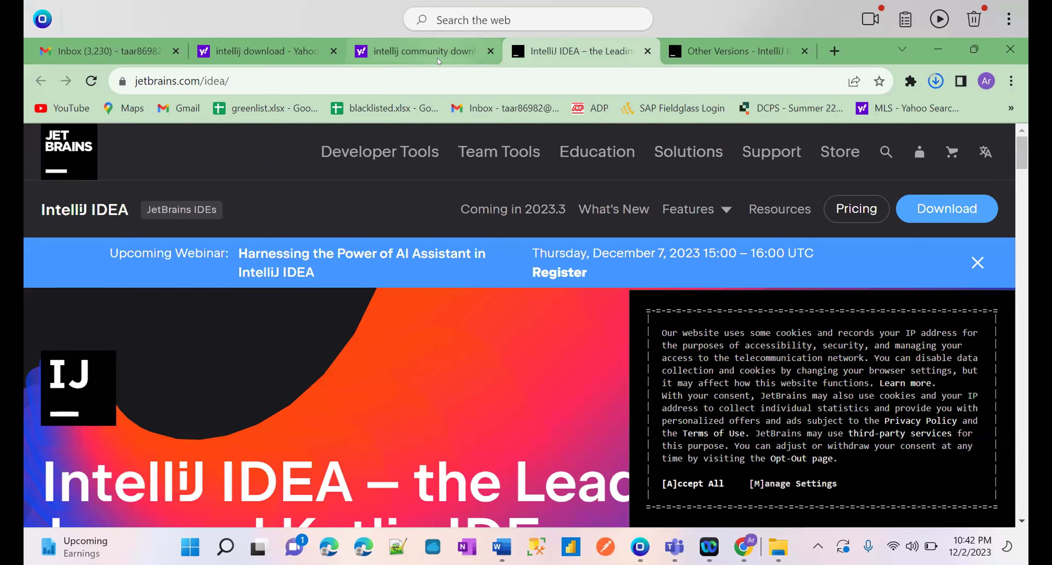
{"action": "left_click", "coordinate": [437, 43]}
{"action": "left_click", "coordinate": [594, 47]}
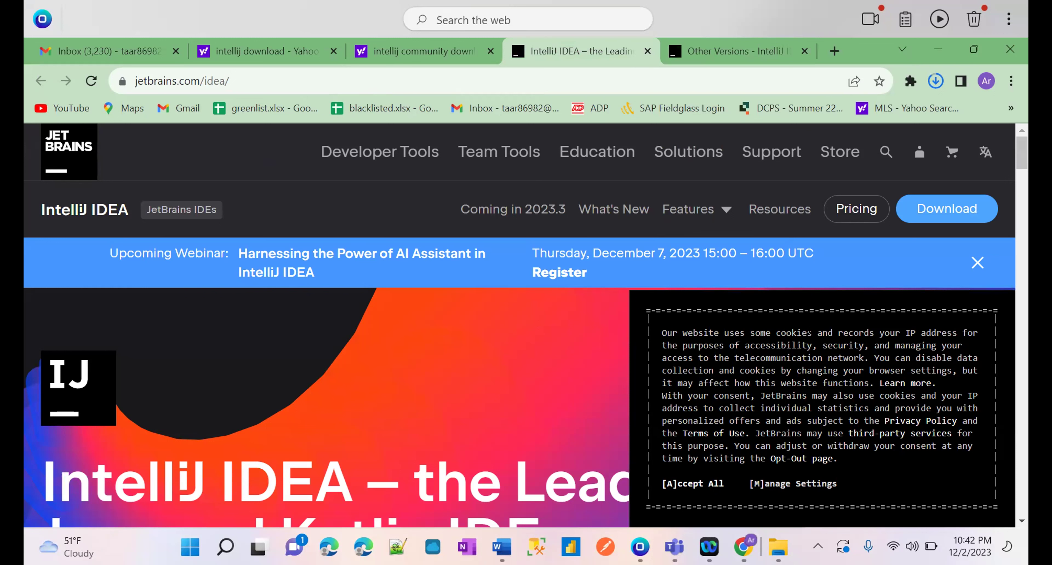
{"action": "left_click", "coordinate": [705, 485]}
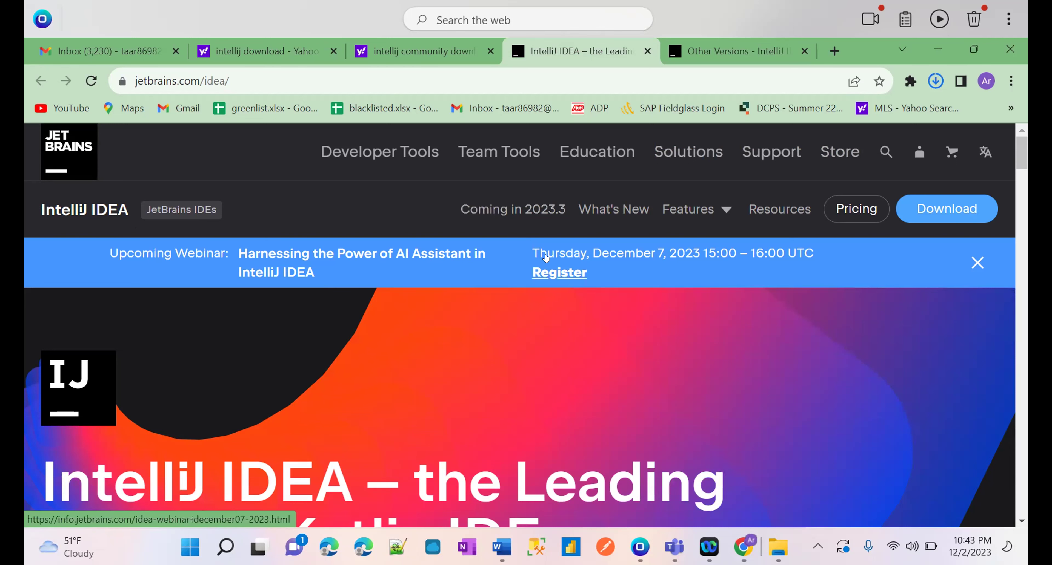
- Switch to File Explorer, open the Downloads folder and locate the newly downloaded ideaIE-2022.2.2 (1) installer
{"action": "left_click", "coordinate": [777, 547]}
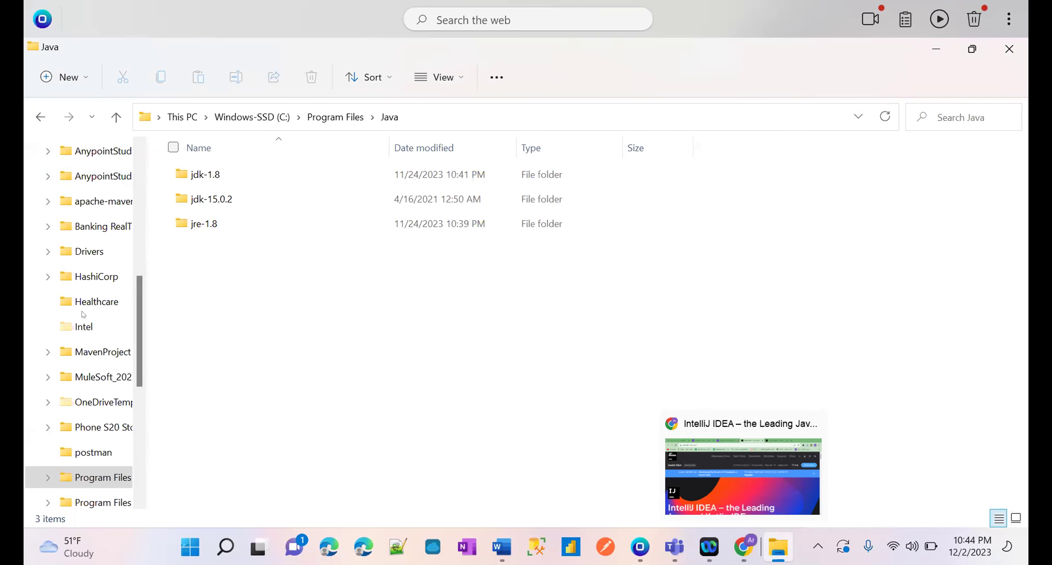
{"action": "scroll", "coordinate": [82, 311], "scroll_direction": "up", "scroll_amount": 1}
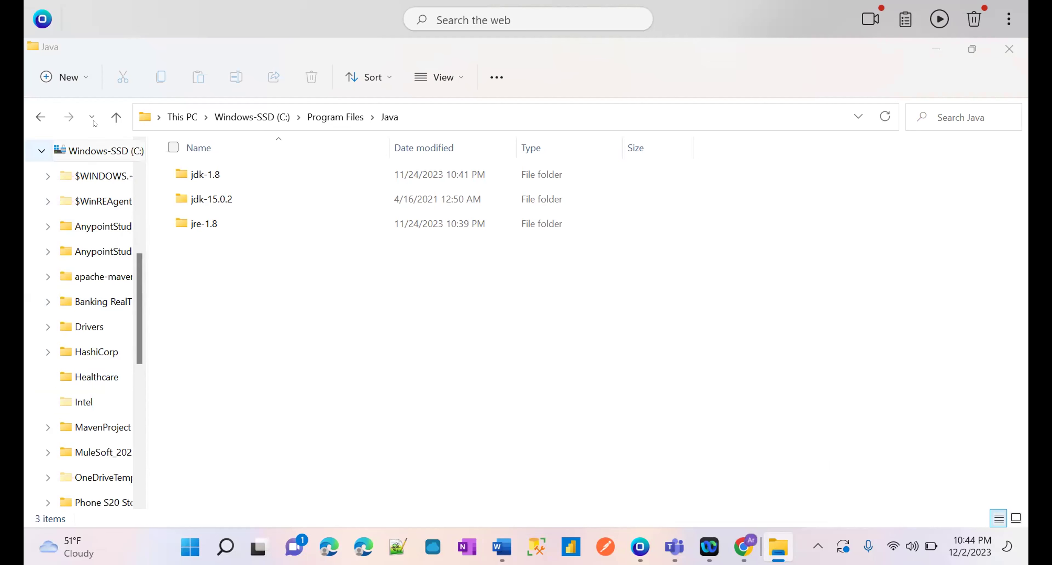
{"action": "left_click", "coordinate": [115, 117]}
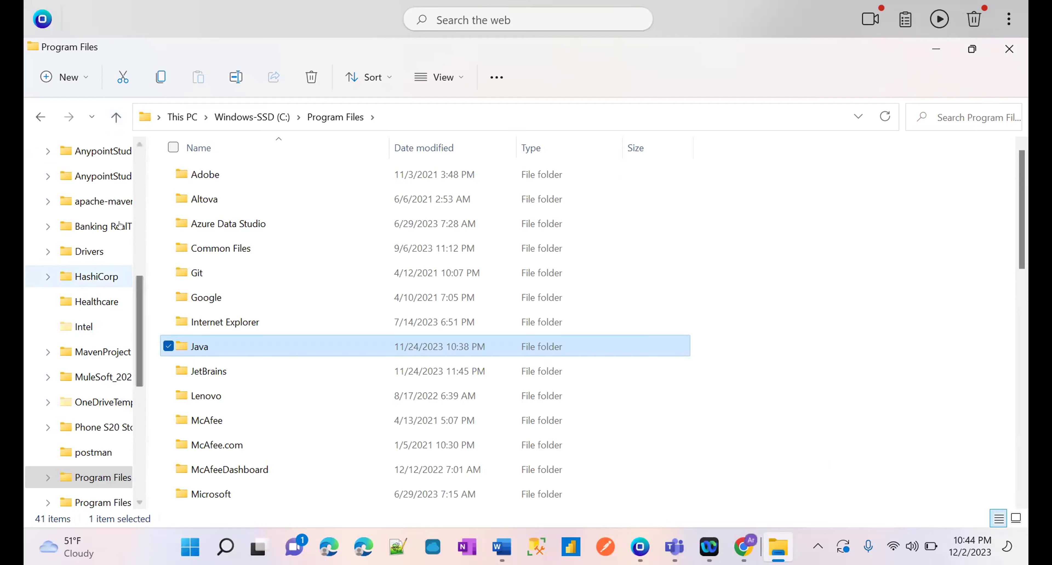
{"action": "left_click", "coordinate": [116, 118]}
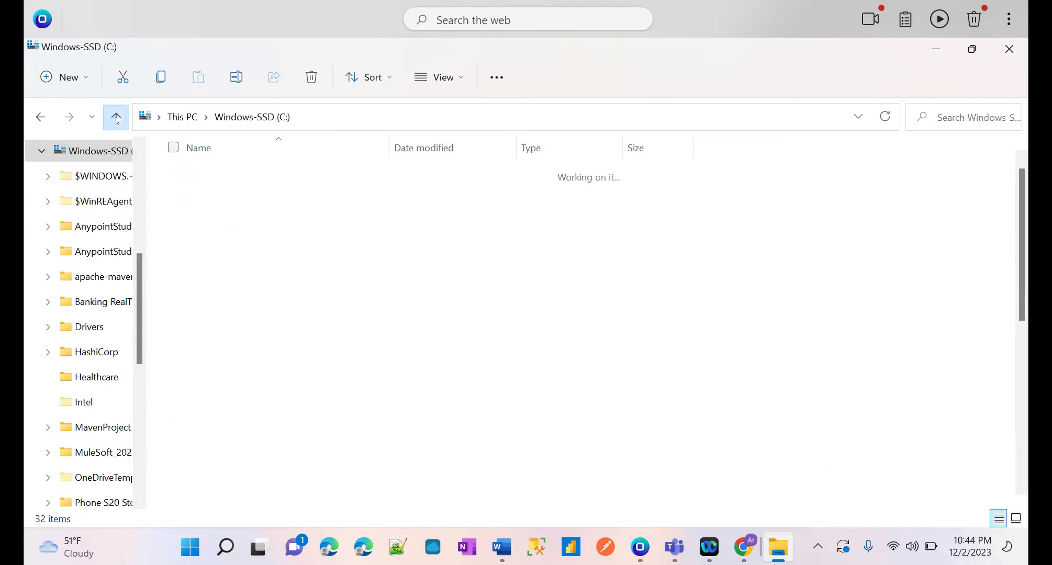
{"action": "left_click", "coordinate": [116, 117]}
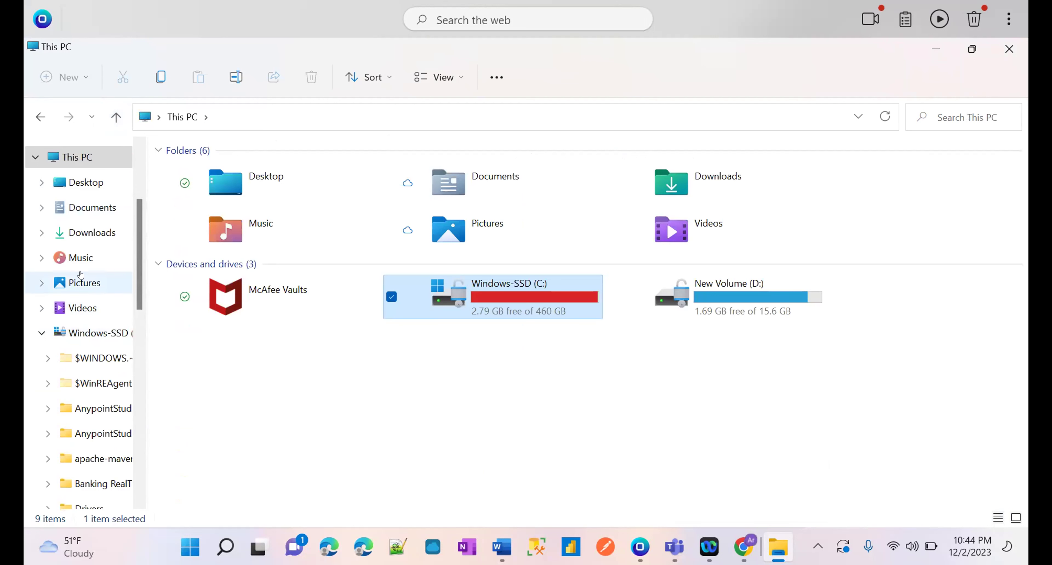
{"action": "left_click", "coordinate": [93, 232]}
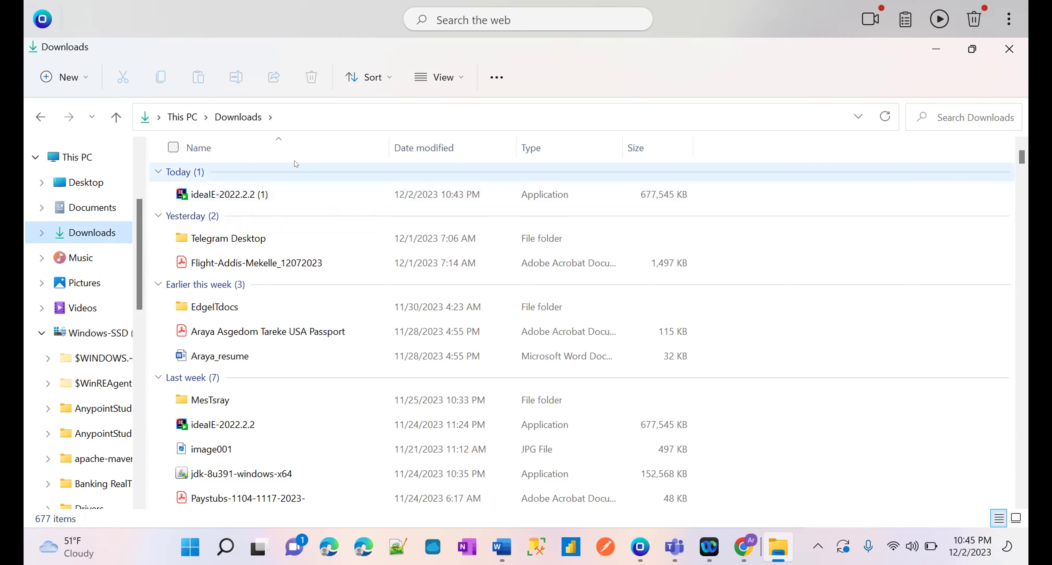
{"action": "left_click", "coordinate": [386, 195]}
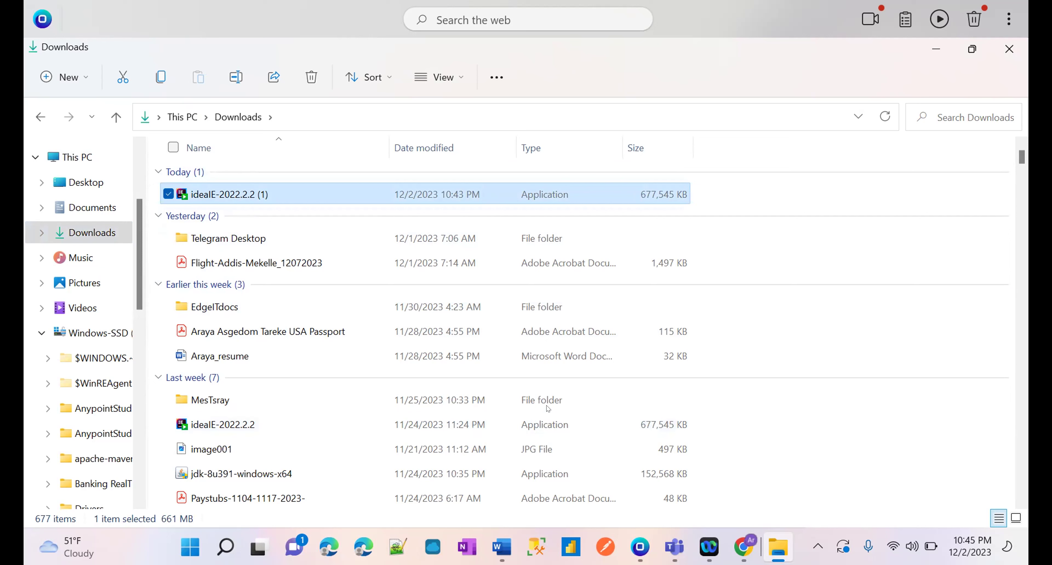
{"action": "left_click", "coordinate": [554, 391]}
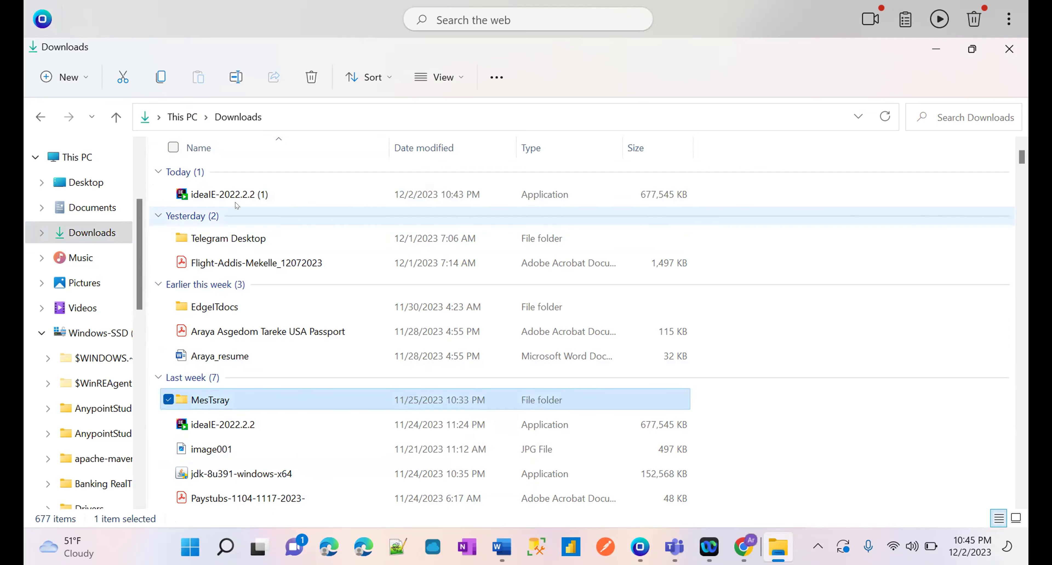
- Run the ideaIE-2022.2.2 (1) installer and accept the default destination folder for IntelliJ IDEA Educational Edition 2022.2.2
{"action": "mouse_move", "coordinate": [236, 191]}
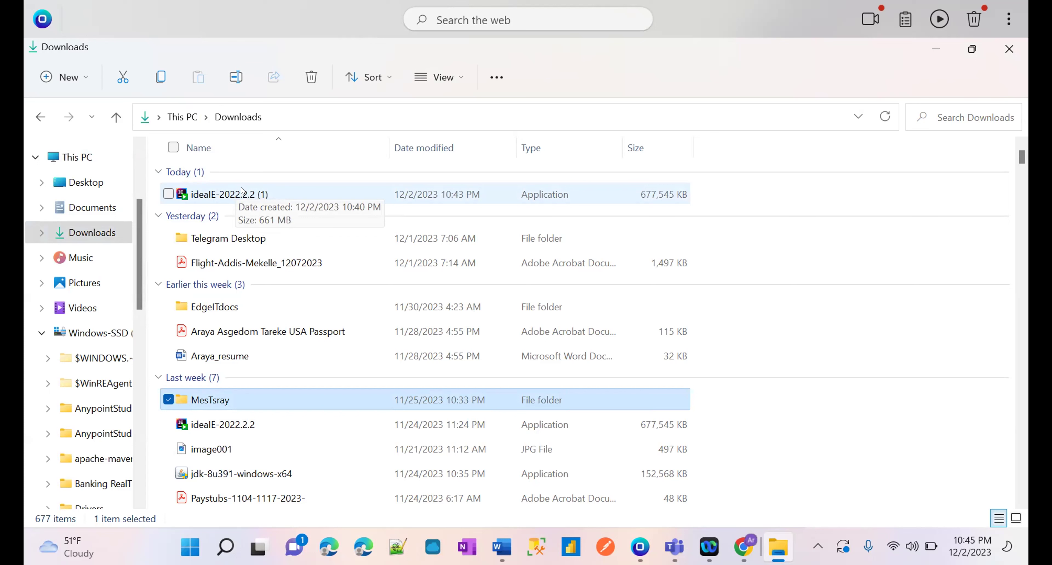
{"action": "double_click", "coordinate": [243, 191]}
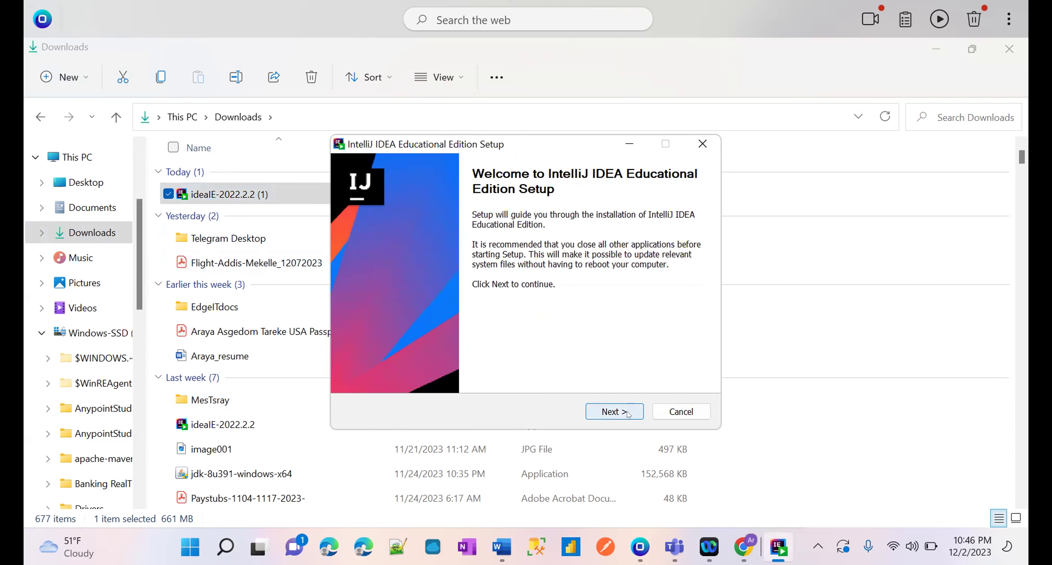
{"action": "left_click", "coordinate": [629, 413]}
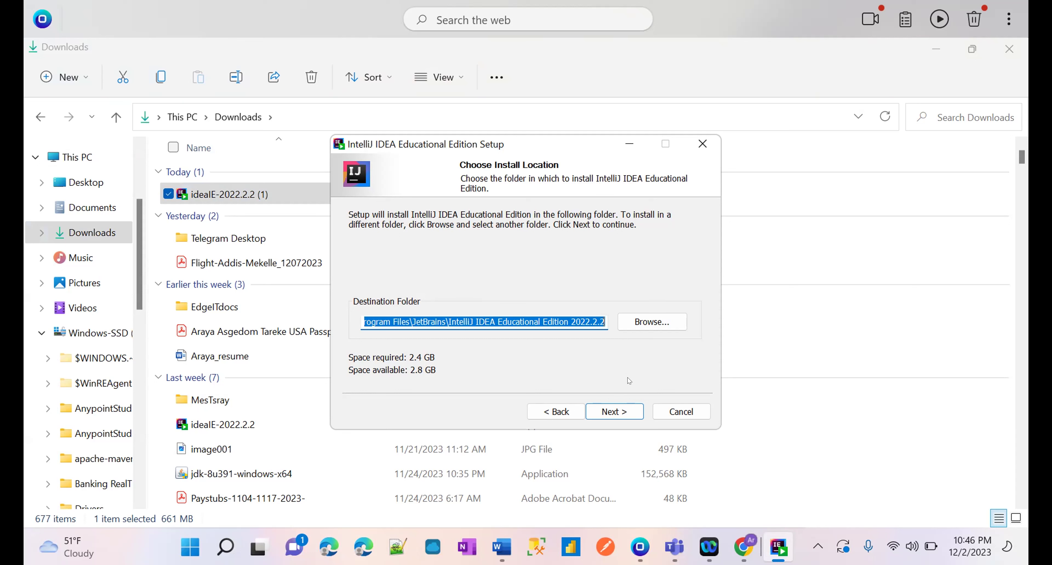
{"action": "left_click", "coordinate": [615, 409]}
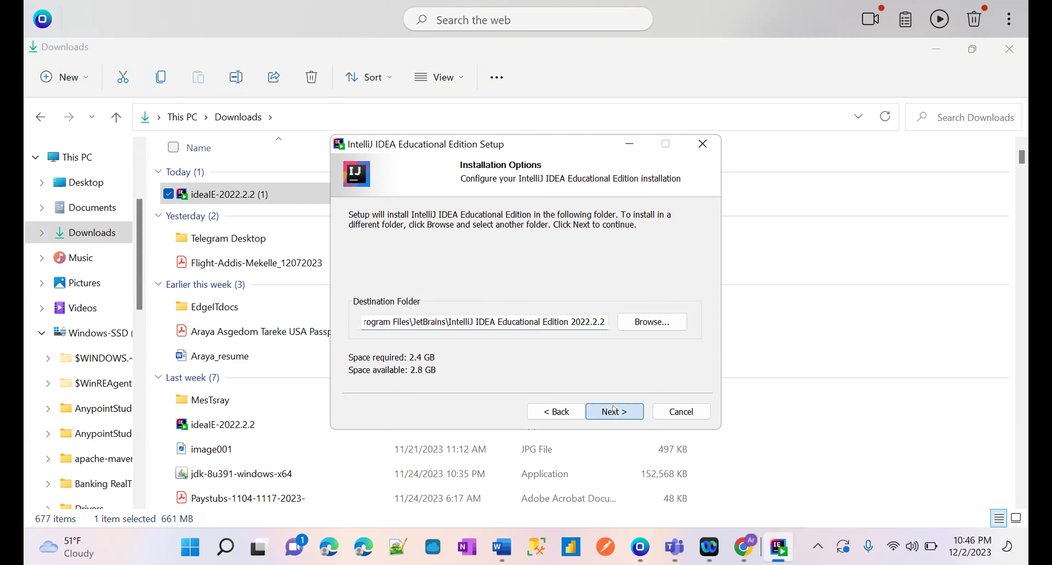